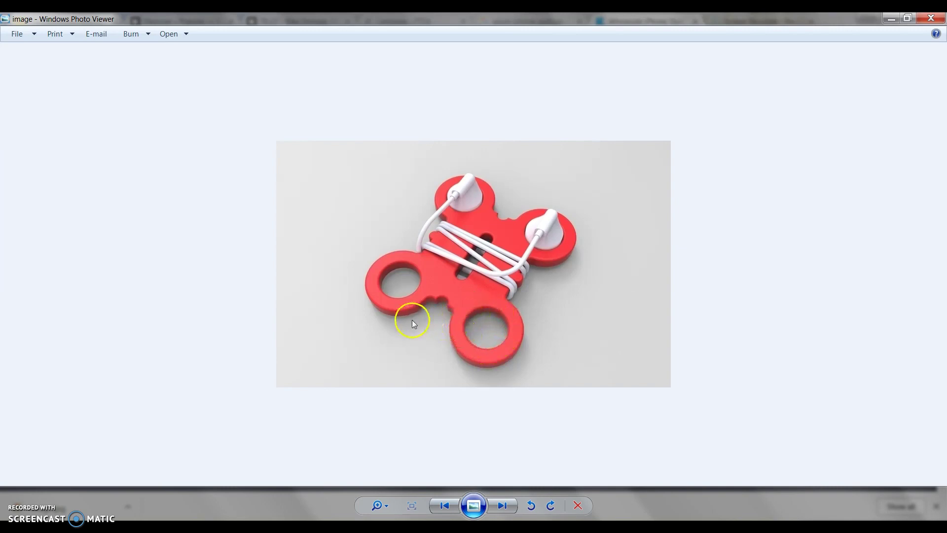
# Step: Review the earphone organiser picture and the earbud size drawing on the product page, and switch to Autodesk Inventor
pyautogui.moveTo(293, 528)
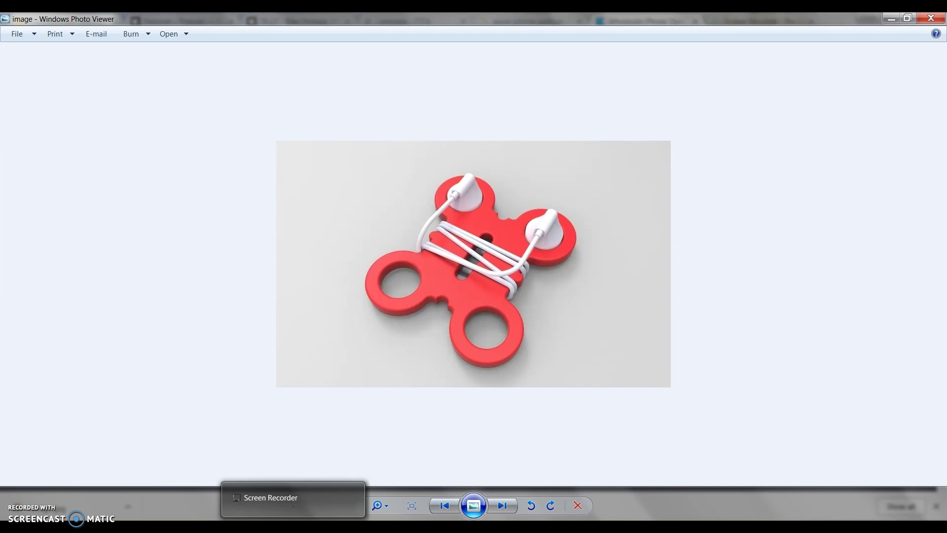
pyautogui.moveTo(258, 528)
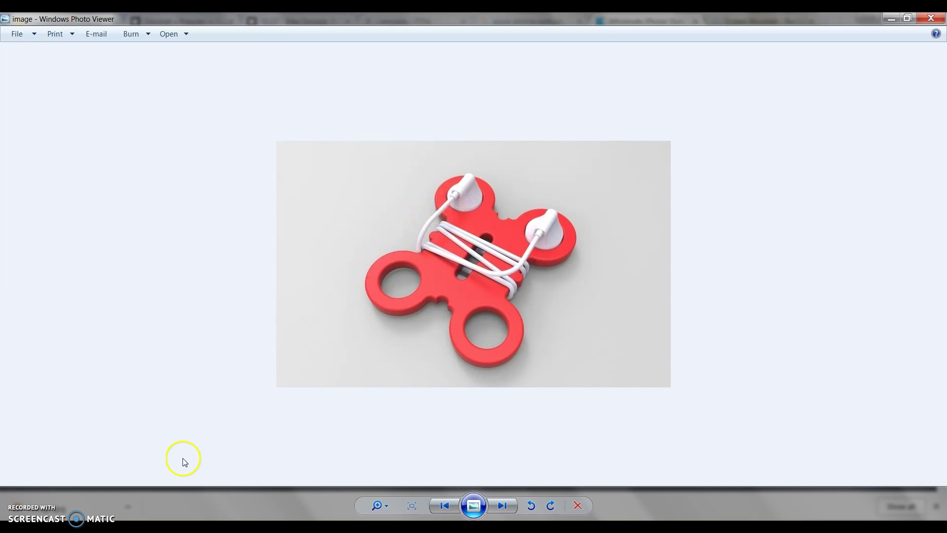
pyautogui.hotkey('alt', 'Tab')
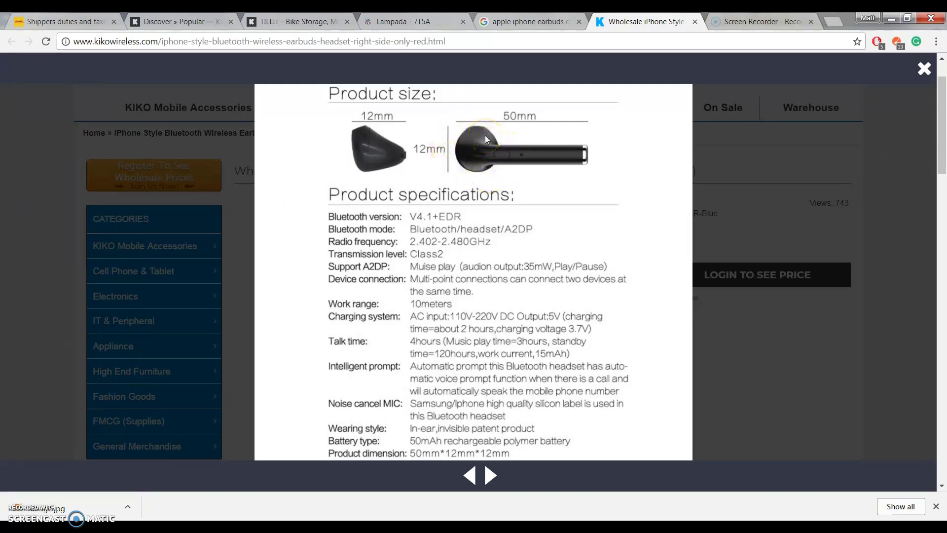
pyautogui.hotkey('alt', 'Tab')
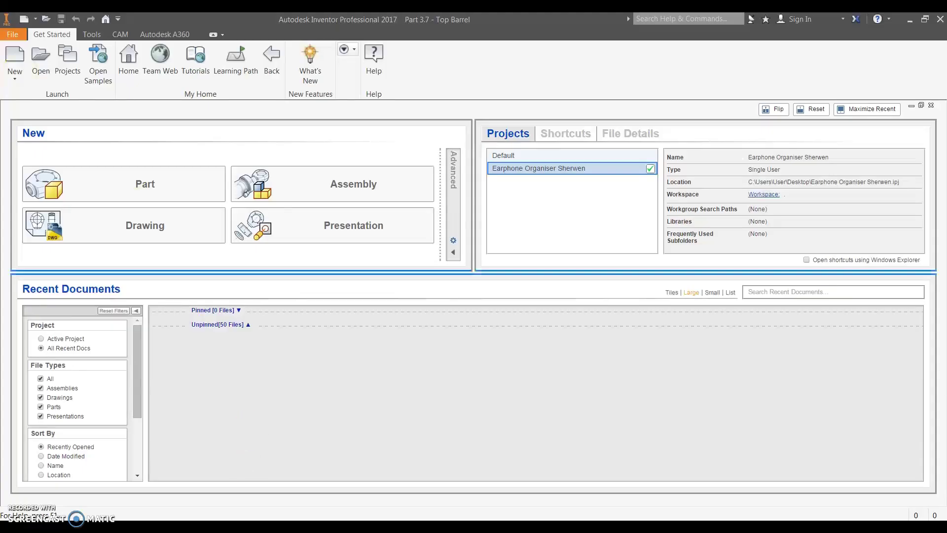
# Step: Create a new part from the metric Standard (mm).ipt template and start a 2D sketch on the front (XY) plane
pyautogui.click(14, 64)
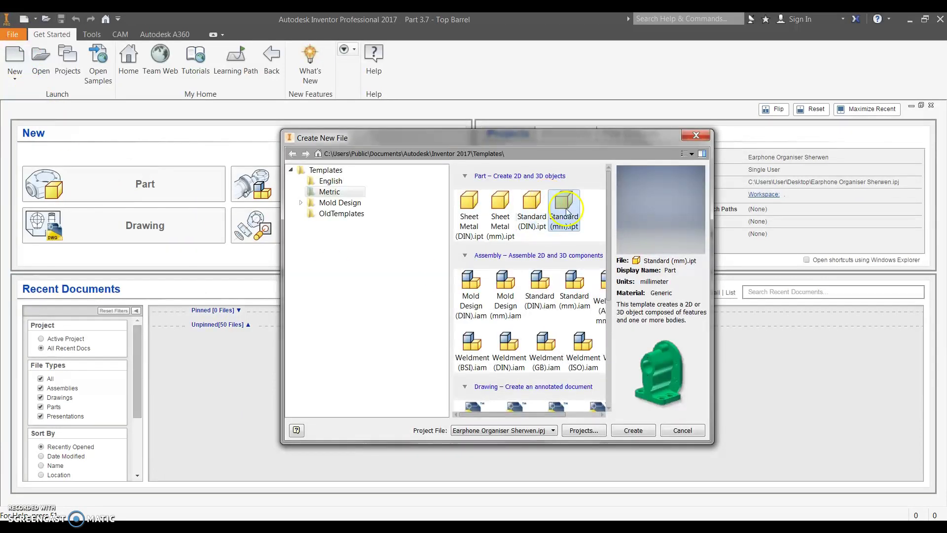
pyautogui.click(565, 203)
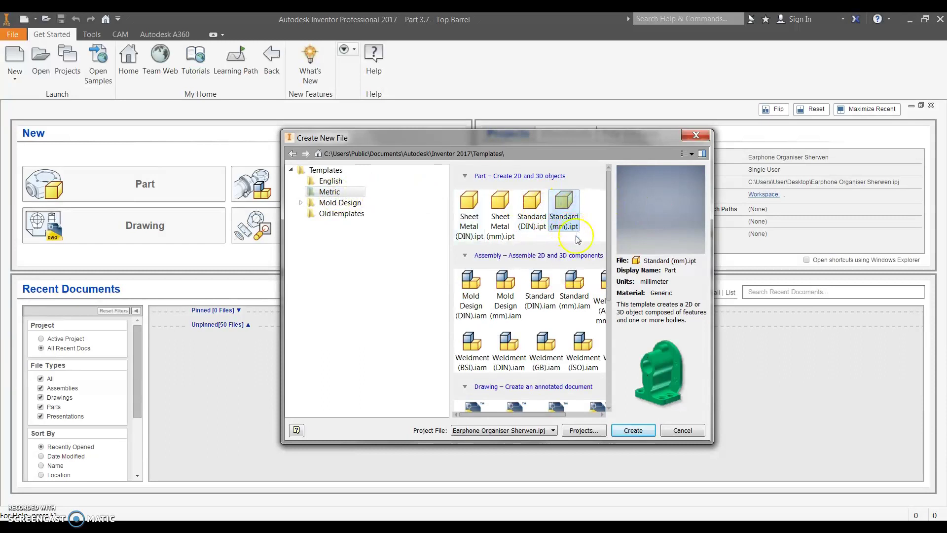
pyautogui.click(633, 430)
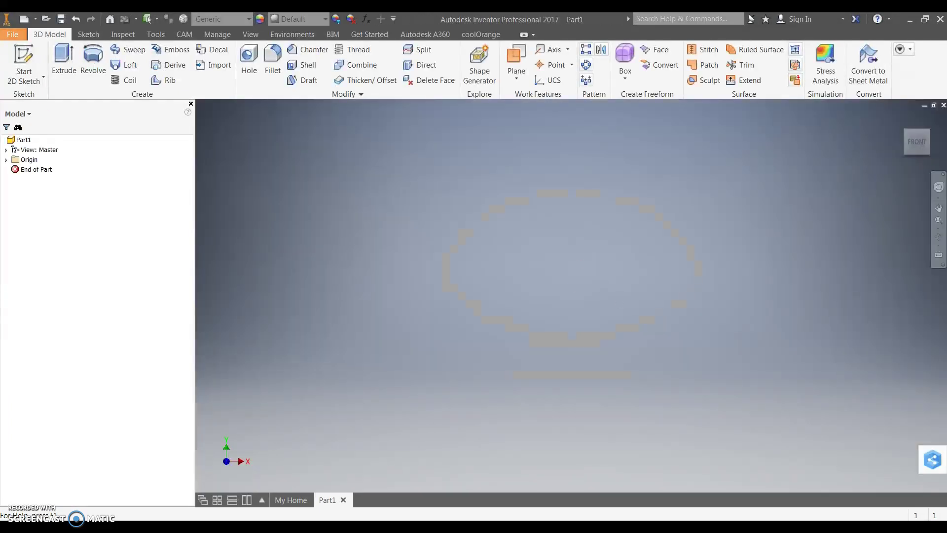
pyautogui.click(23, 67)
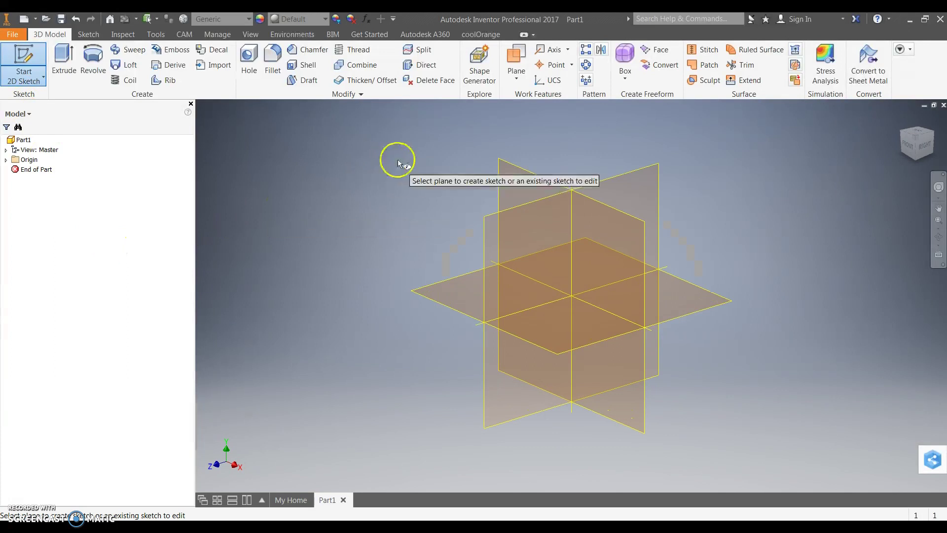
pyautogui.click(513, 170)
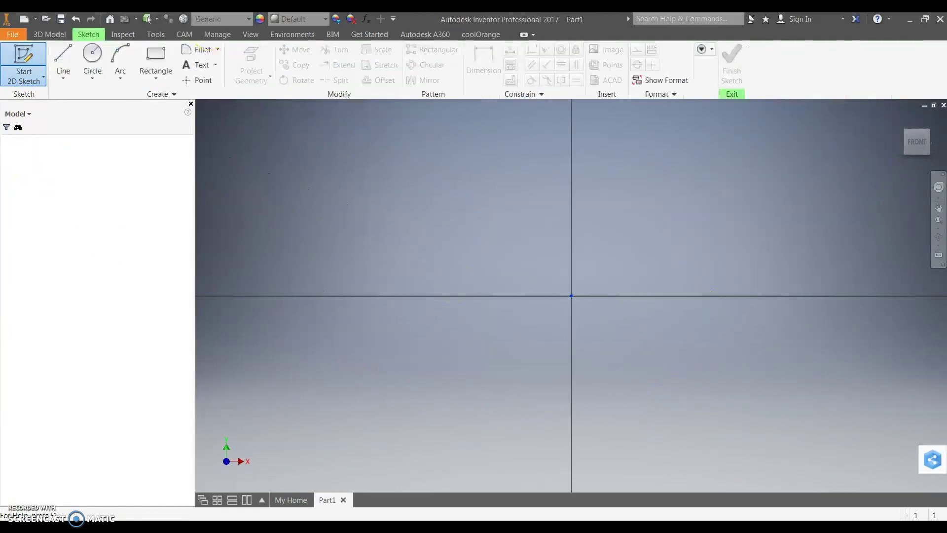
# Step: Sketch a vertical line about 8 mm long upward from the origin and a horizontal line running right from the origin
pyautogui.click(156, 55)
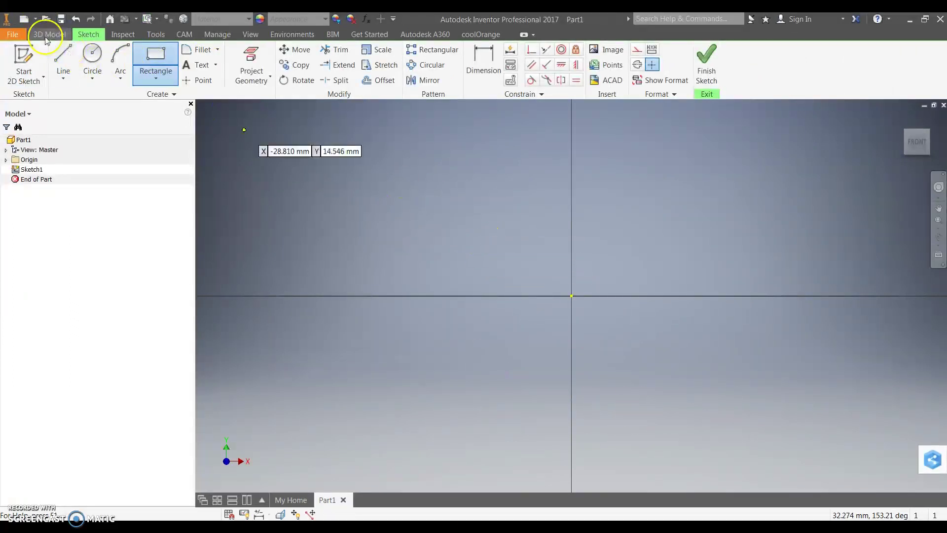
pyautogui.press('l')
pyautogui.click(571, 295)
pyautogui.click(570, 205)
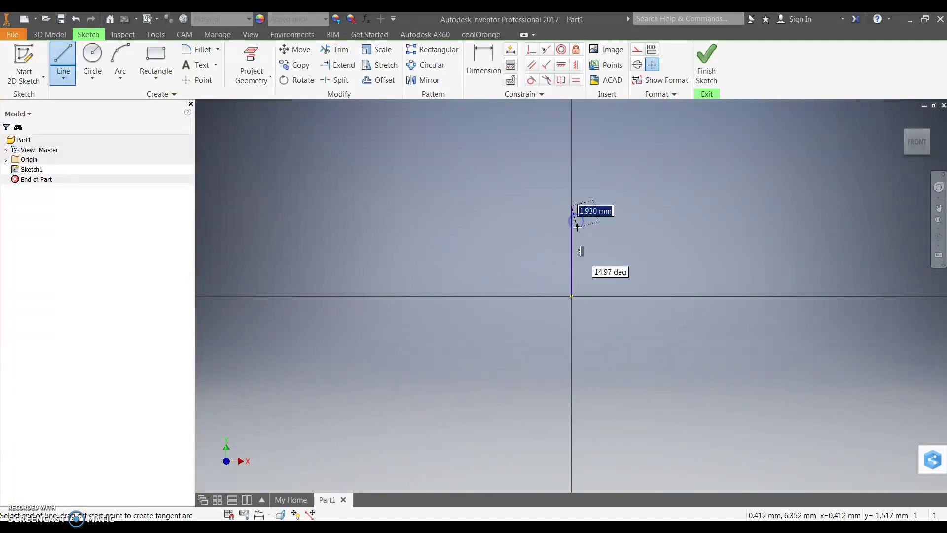
pyautogui.click(571, 296)
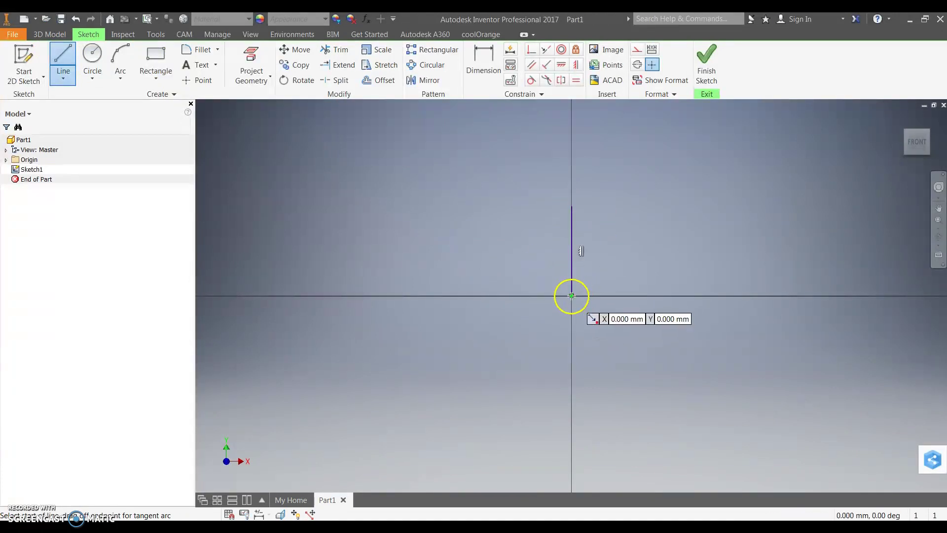
pyautogui.click(674, 296)
pyautogui.press('Escape')
# Step: Convert the vertical and horizontal lines at the origin into centerlines
pyautogui.moveTo(566, 249); pyautogui.dragTo(546, 233)
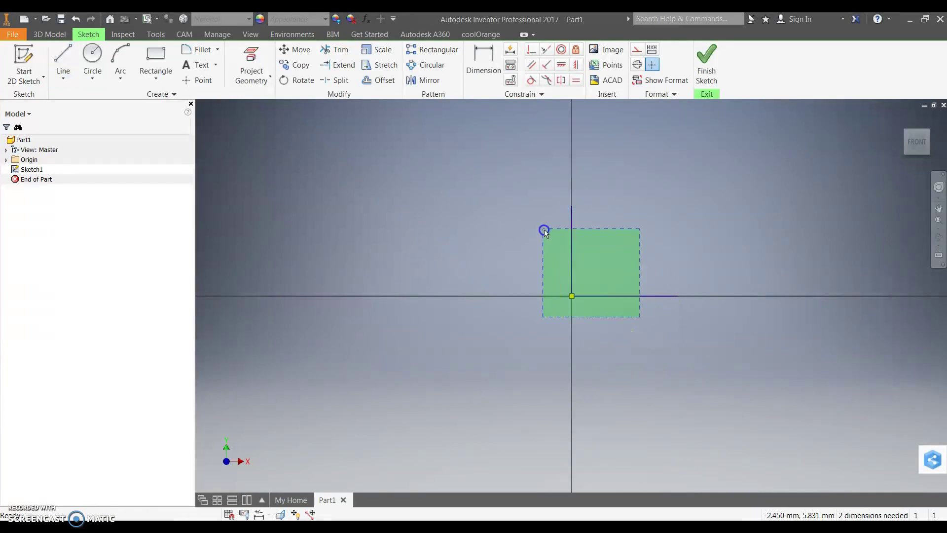
pyautogui.moveTo(660, 337); pyautogui.dragTo(593, 293)
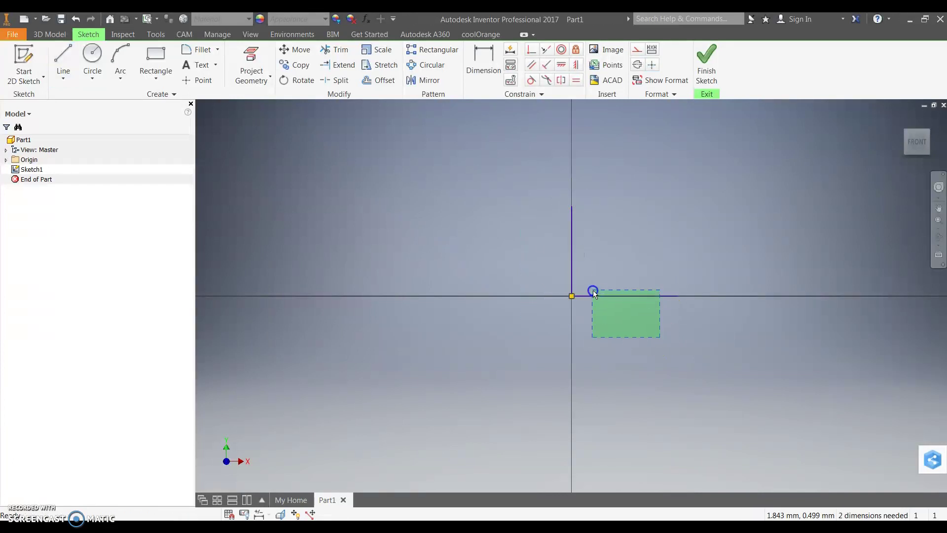
pyautogui.rightClick(609, 226)
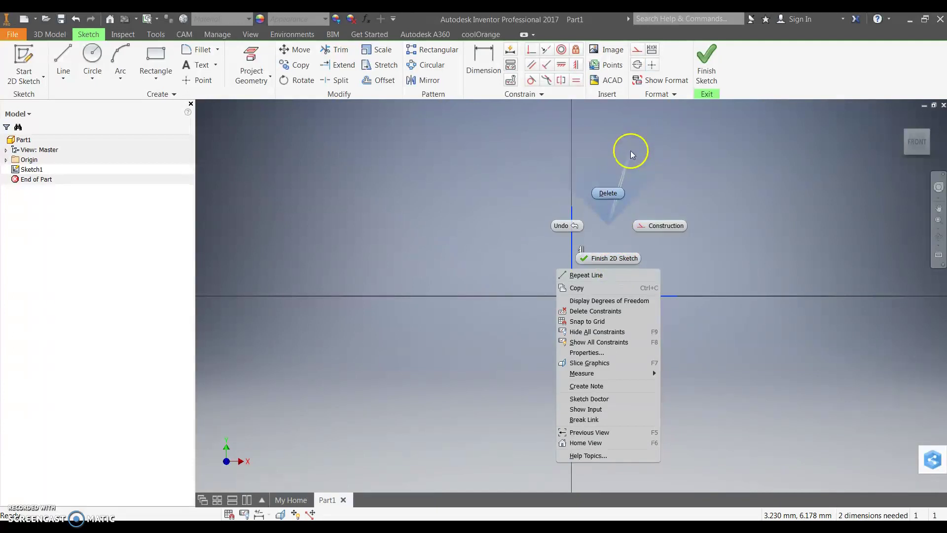
pyautogui.click(638, 65)
pyautogui.click(652, 65)
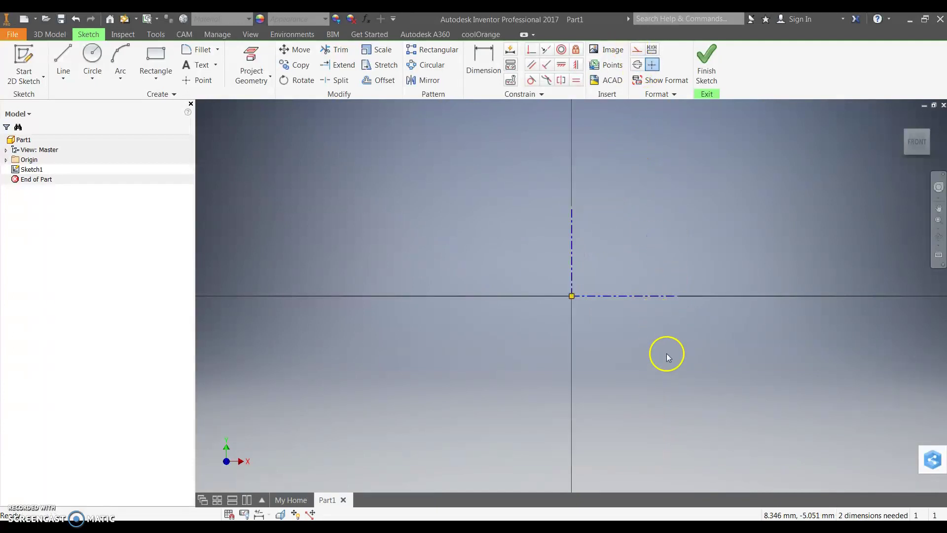
# Step: Sketch a rectangle about 20 mm high around the origin, shifting its upper edge outward and its right edge slightly inward
pyautogui.click(155, 59)
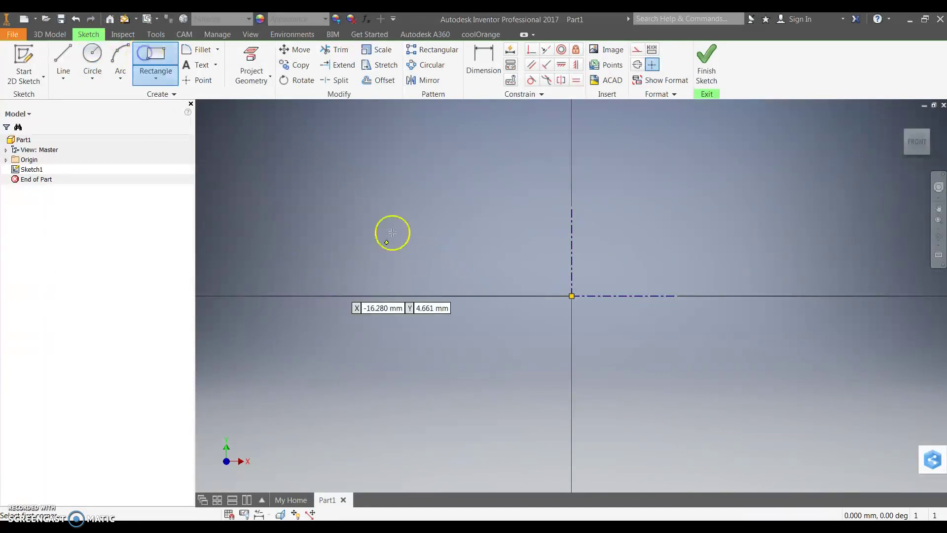
pyautogui.click(453, 194)
pyautogui.click(696, 409)
pyautogui.press('Escape')
pyautogui.moveTo(603, 200); pyautogui.dragTo(634, 182)
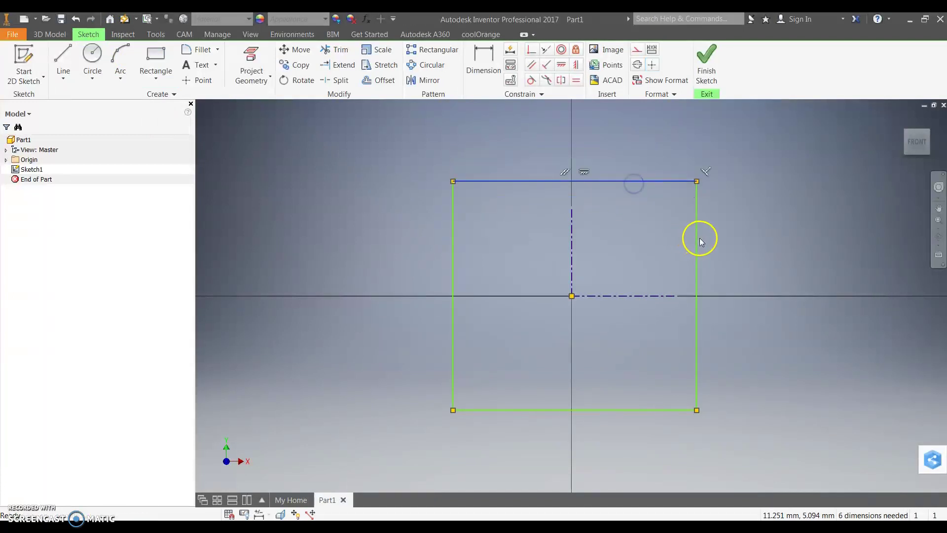
pyautogui.moveTo(695, 234)
pyautogui.mouseDown()
pyautogui.moveTo(670, 217)
pyautogui.moveTo(689, 225)
pyautogui.mouseUp()
pyautogui.click(662, 226)
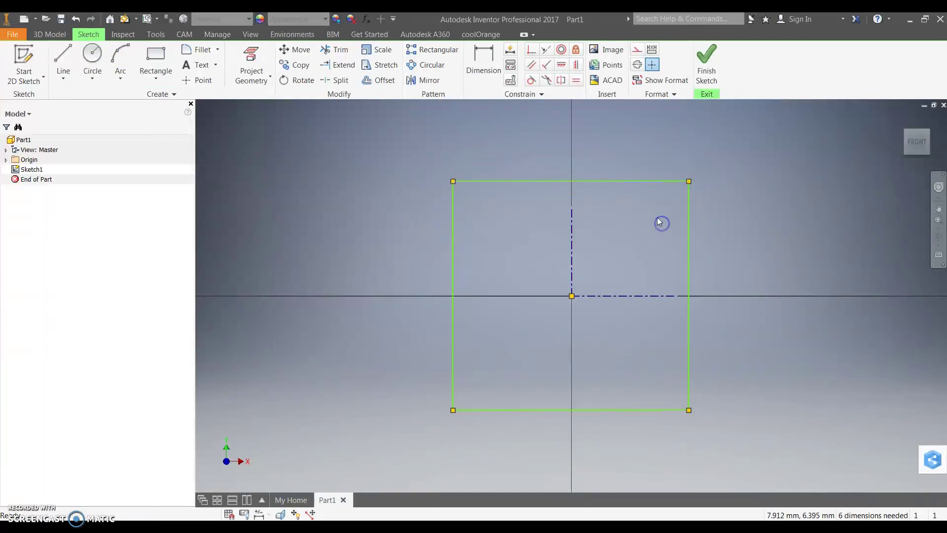
# Step: Constrain the rectangle's left and right sides symmetric about the vertical centerline and move the left side inward to narrow the rectangle
pyautogui.click(562, 81)
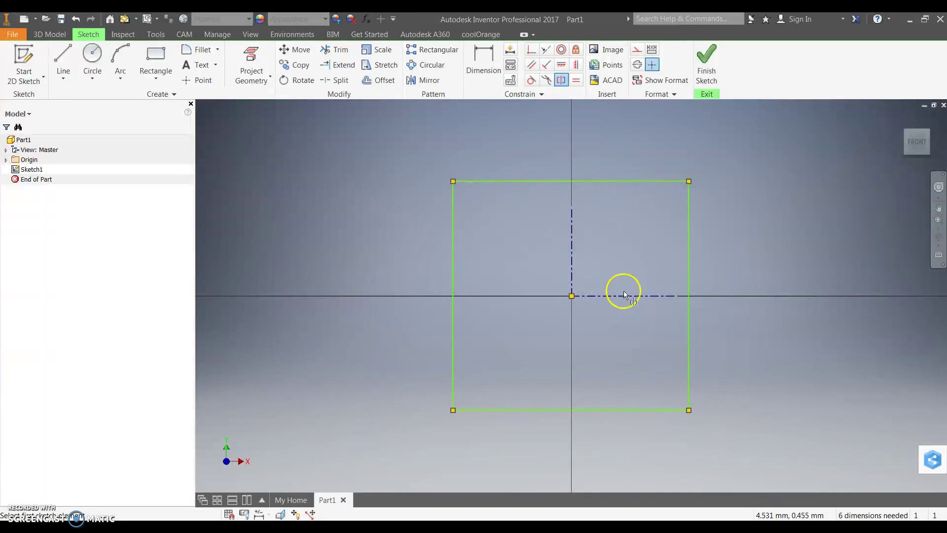
pyautogui.click(451, 262)
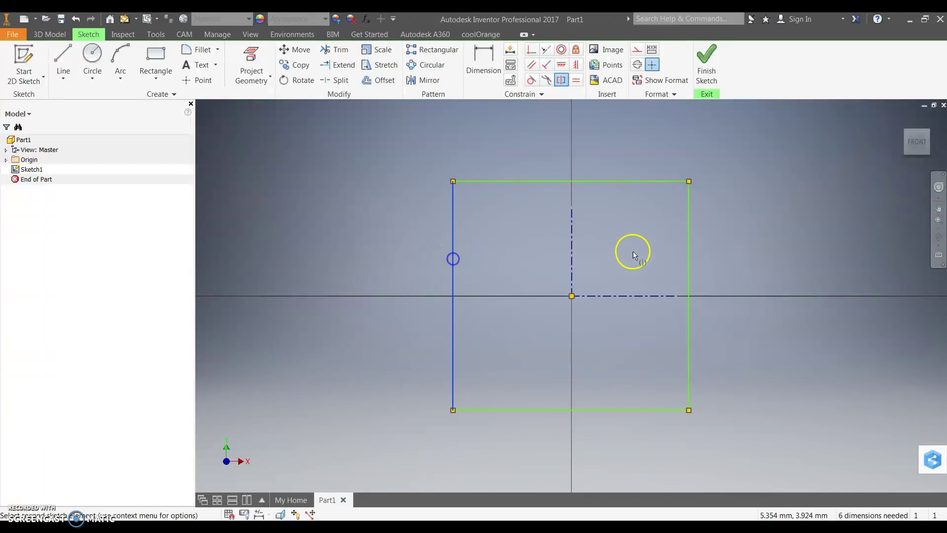
pyautogui.click(688, 264)
pyautogui.click(571, 244)
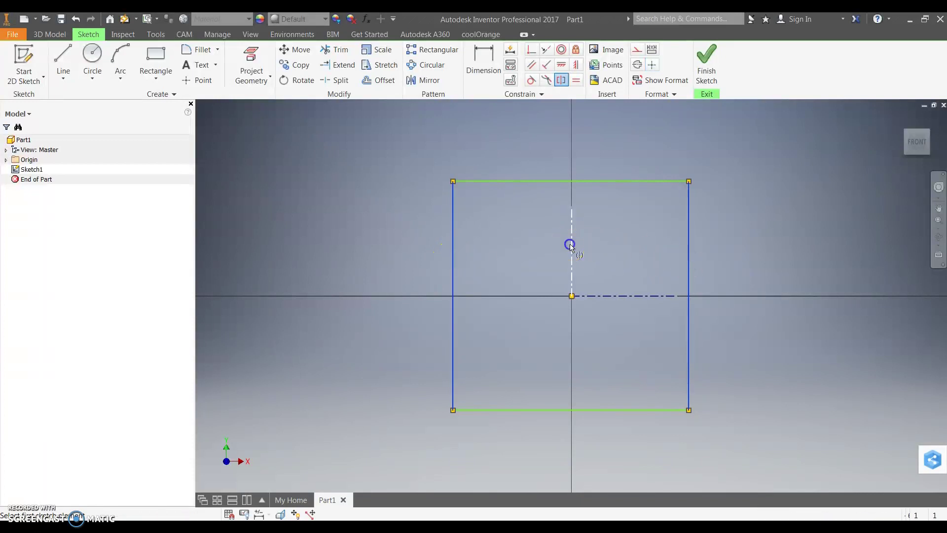
pyautogui.press('Escape')
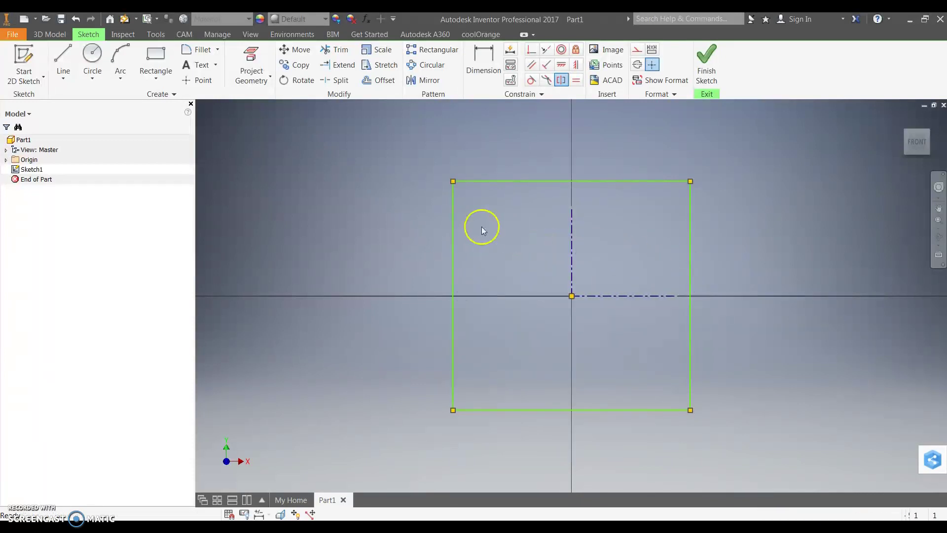
pyautogui.moveTo(452, 244); pyautogui.dragTo(472, 248)
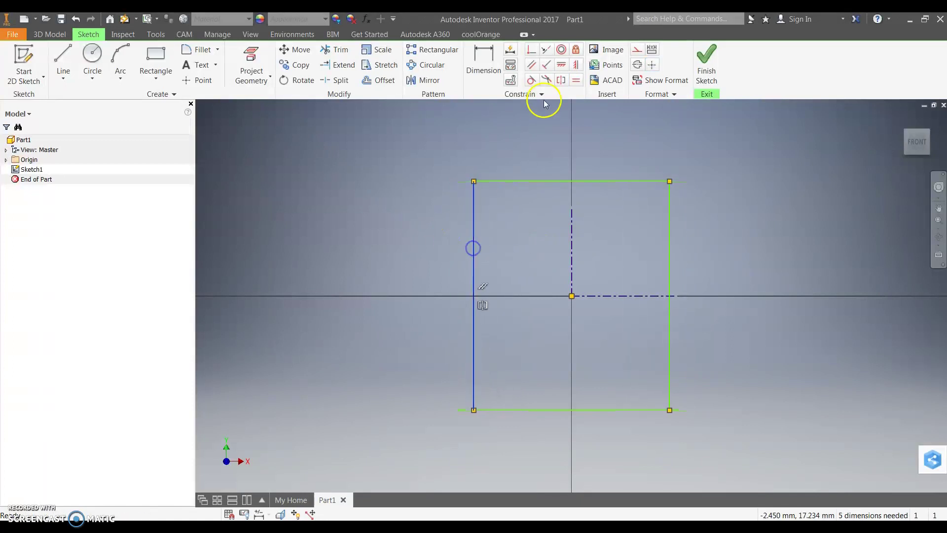
# Step: Constrain the rectangle's upper and lower sides symmetric about the horizontal centerline
pyautogui.click(563, 81)
pyautogui.click(604, 180)
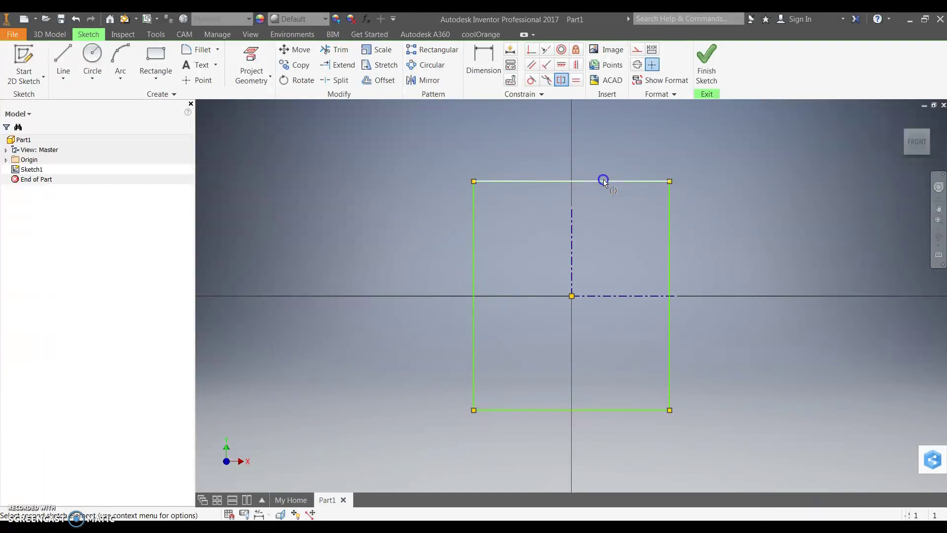
pyautogui.click(608, 410)
pyautogui.click(599, 296)
pyautogui.press('Escape')
# Step: Dimension the rectangle's height on its right side as 50 mm
pyautogui.click(484, 60)
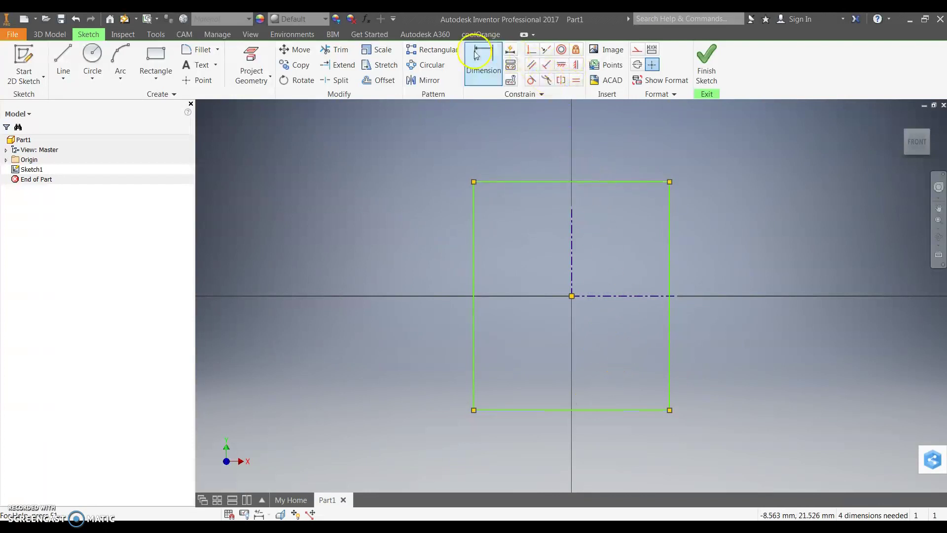
pyautogui.click(669, 268)
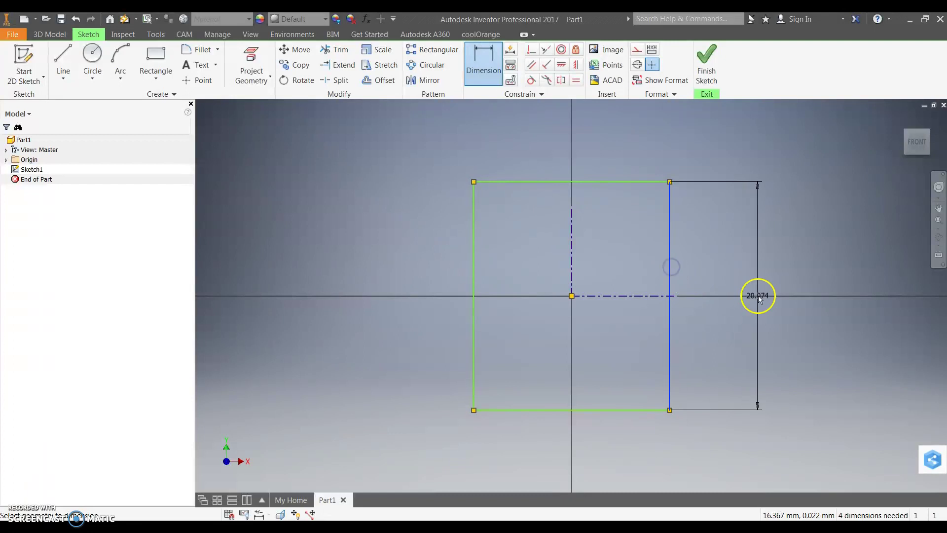
pyautogui.click(775, 294)
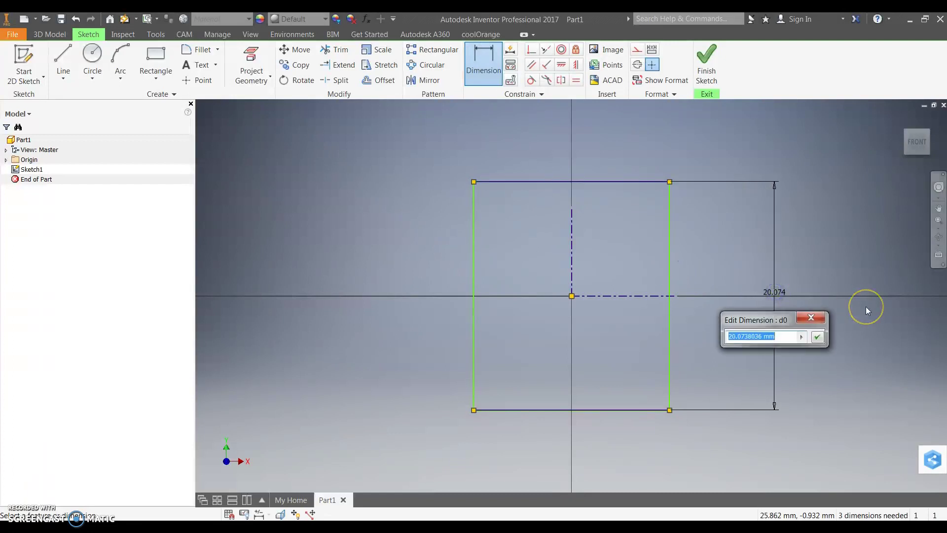
pyautogui.press('Return')
# Step: Try a dimension on the rectangle's width and delete it
pyautogui.scroll(-5, 833, 309)
pyautogui.click(816, 244)
pyautogui.click(807, 221)
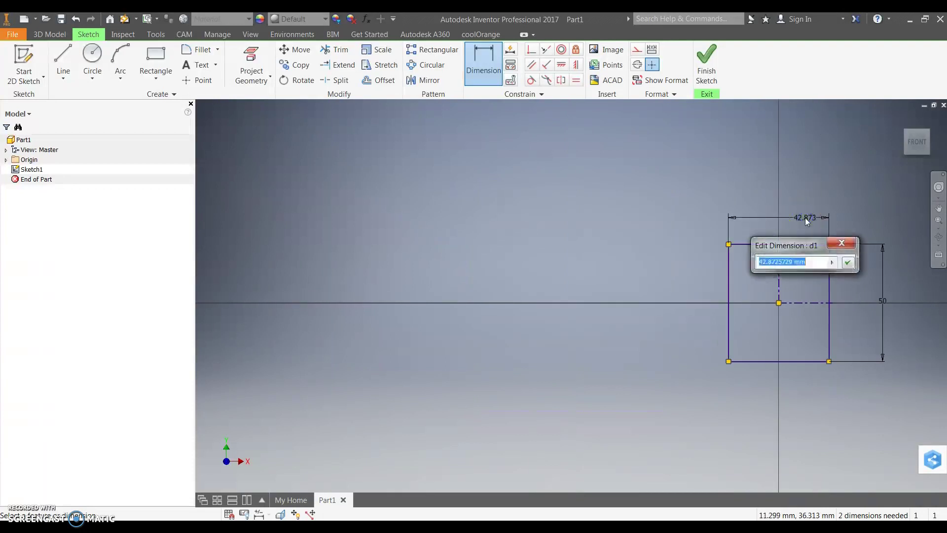
pyautogui.press('Escape')
pyautogui.press('Escape')
pyautogui.scroll(1, 917, 308)
pyautogui.moveTo(916, 308); pyautogui.dragTo(836, 289, button='middle')
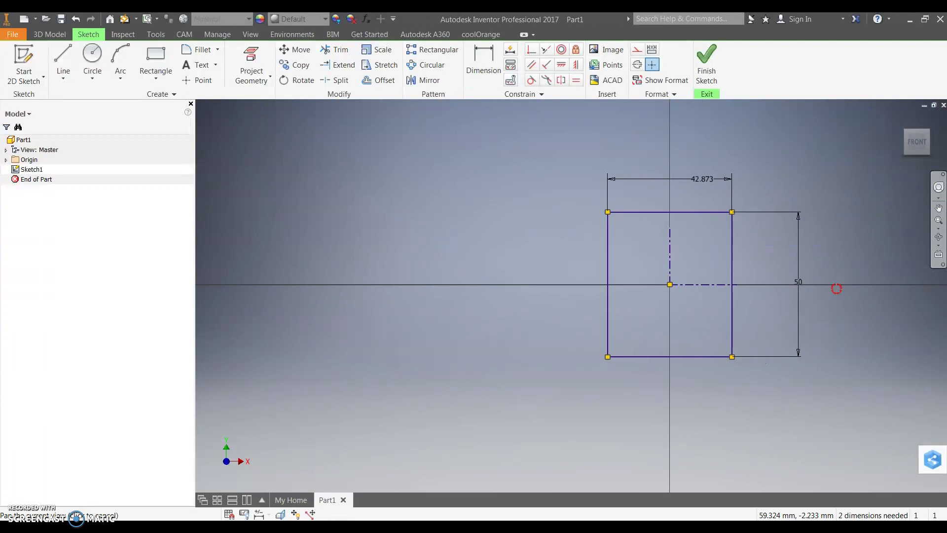
pyautogui.scroll(1, 836, 288)
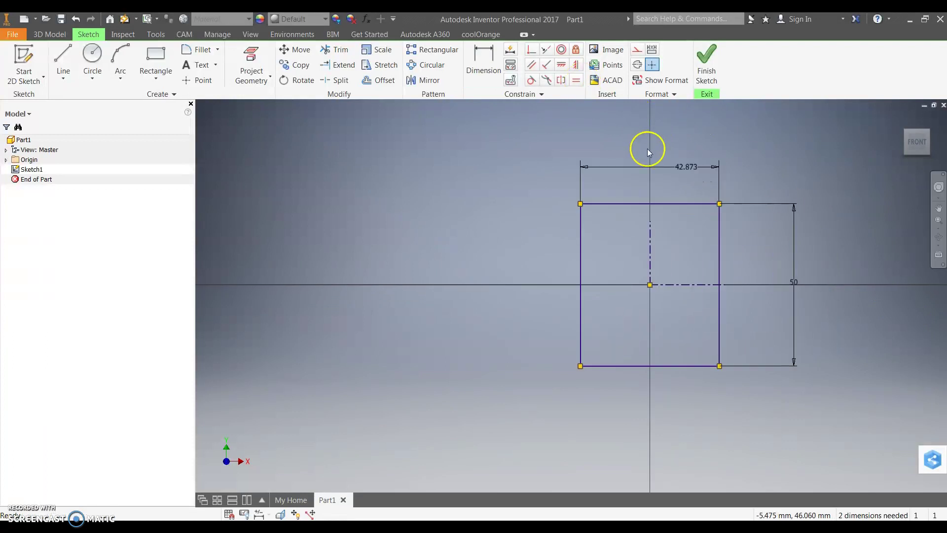
pyautogui.click(683, 167)
pyautogui.press('Delete')
# Step: Apply an equal constraint between the rectangle's right and upper sides to make it a square
pyautogui.click(578, 79)
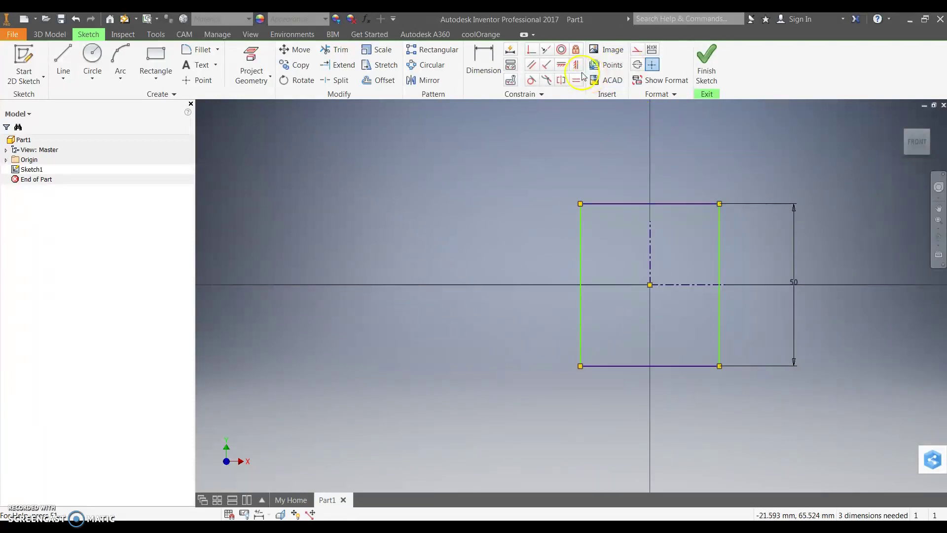
pyautogui.click(719, 222)
pyautogui.click(674, 202)
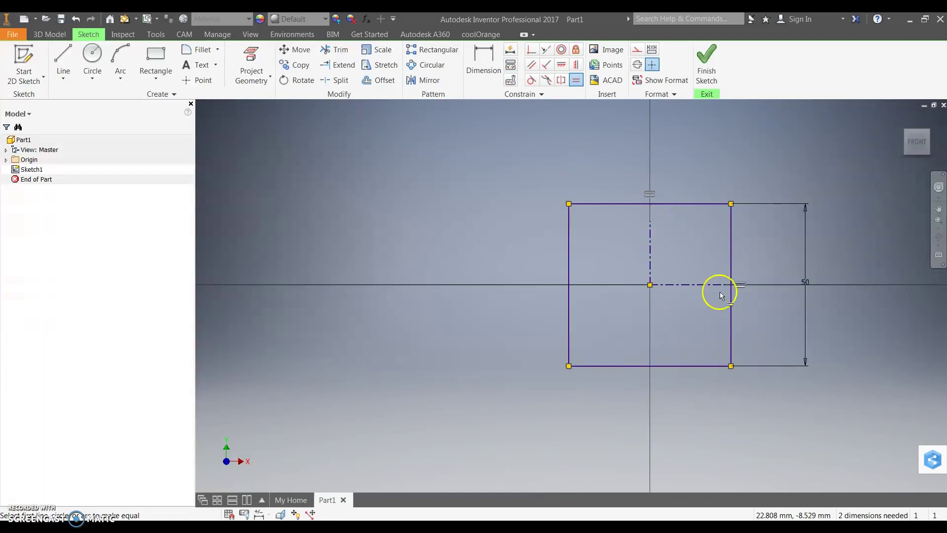
pyautogui.press('Escape')
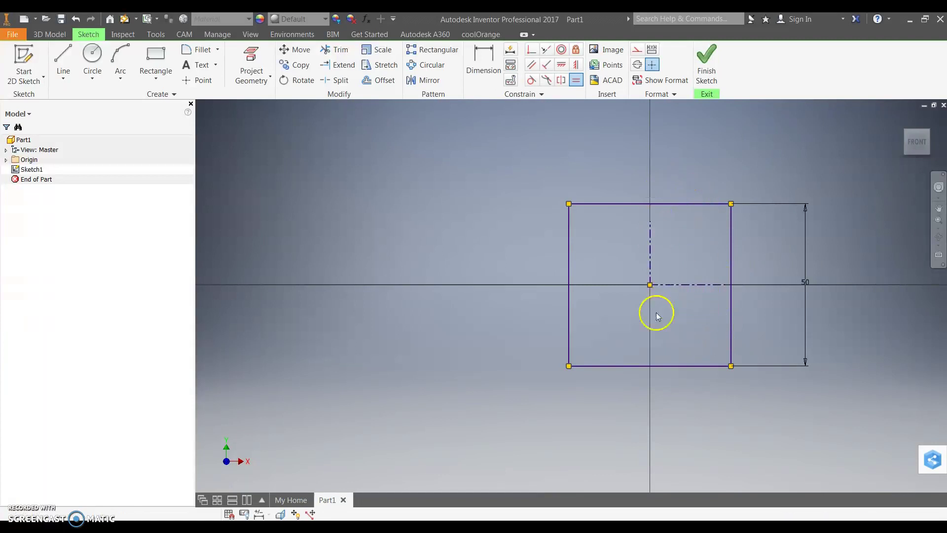
pyautogui.moveTo(529, 328); pyautogui.dragTo(526, 324)
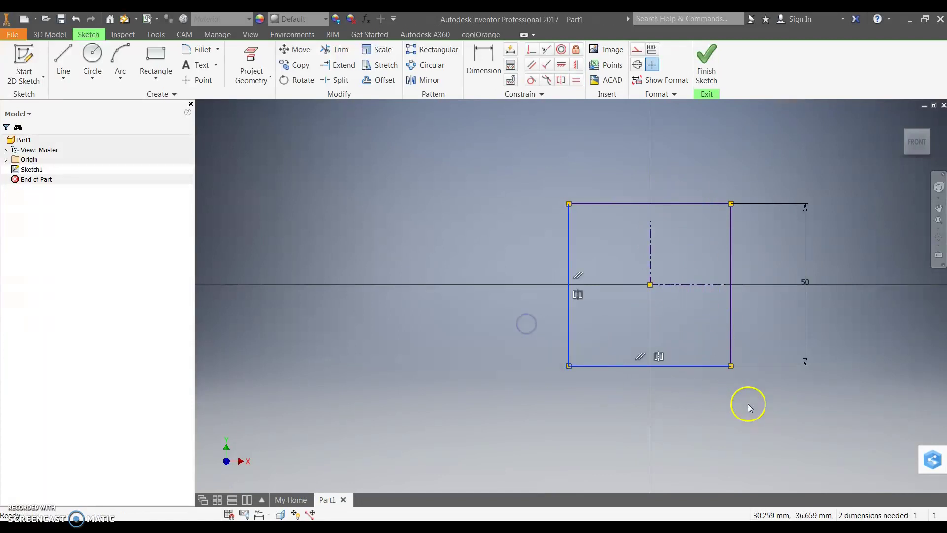
pyautogui.click(608, 396)
pyautogui.moveTo(566, 371); pyautogui.dragTo(527, 339)
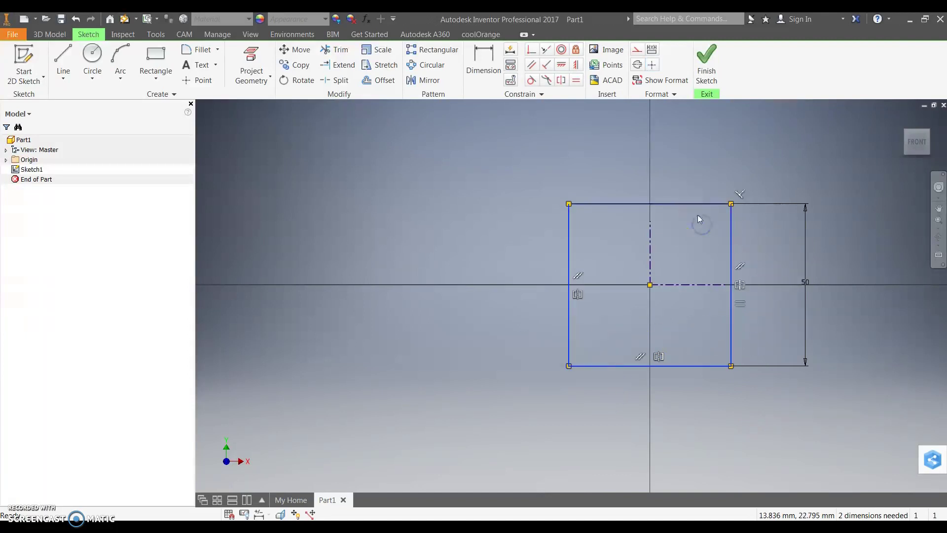
pyautogui.moveTo(647, 176); pyautogui.dragTo(646, 176)
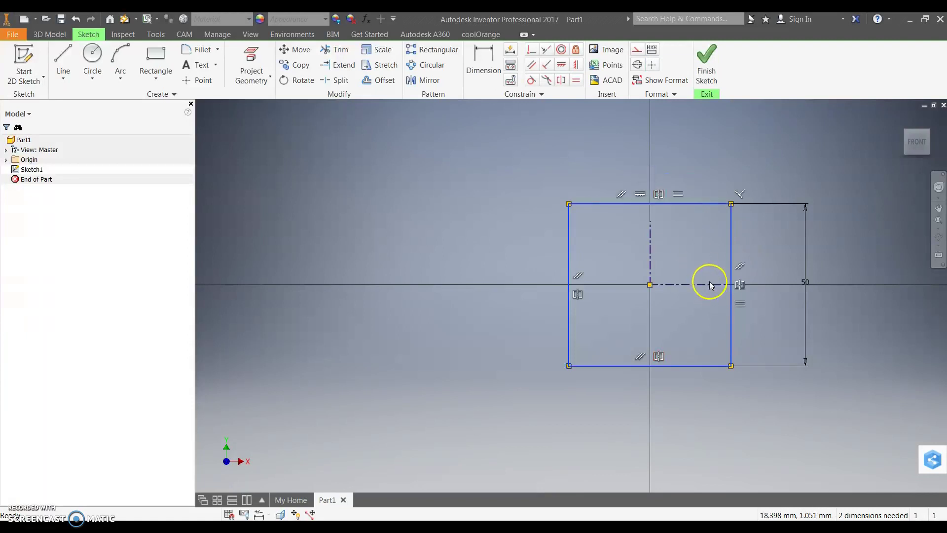
pyautogui.press('Escape')
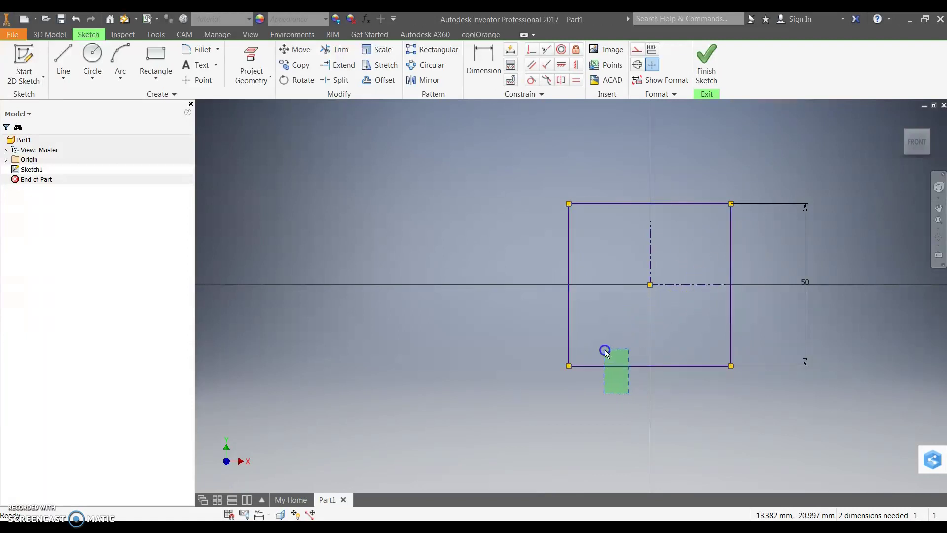
# Step: Convert all four sides of the square into construction lines
pyautogui.moveTo(600, 345); pyautogui.dragTo(538, 316)
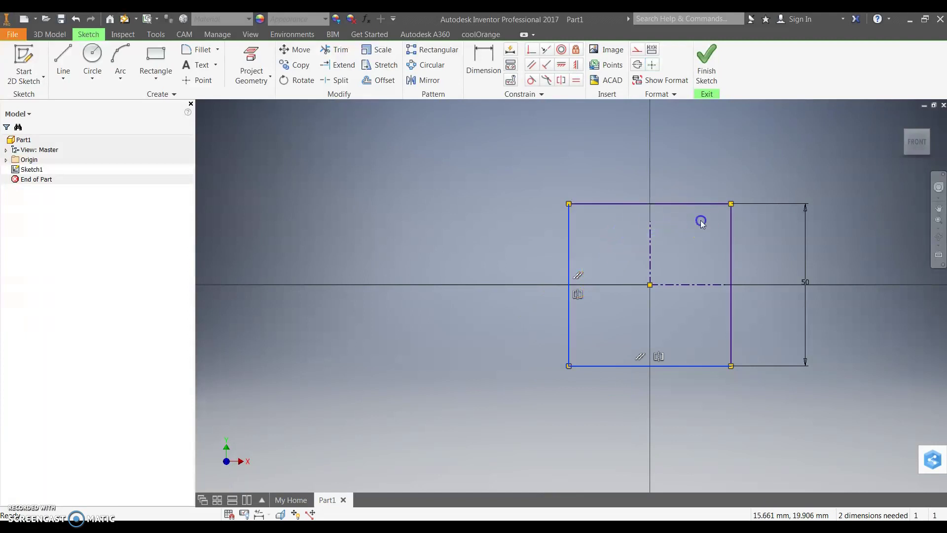
pyautogui.moveTo(679, 200); pyautogui.dragTo(667, 187)
pyautogui.moveTo(748, 252); pyautogui.dragTo(711, 224)
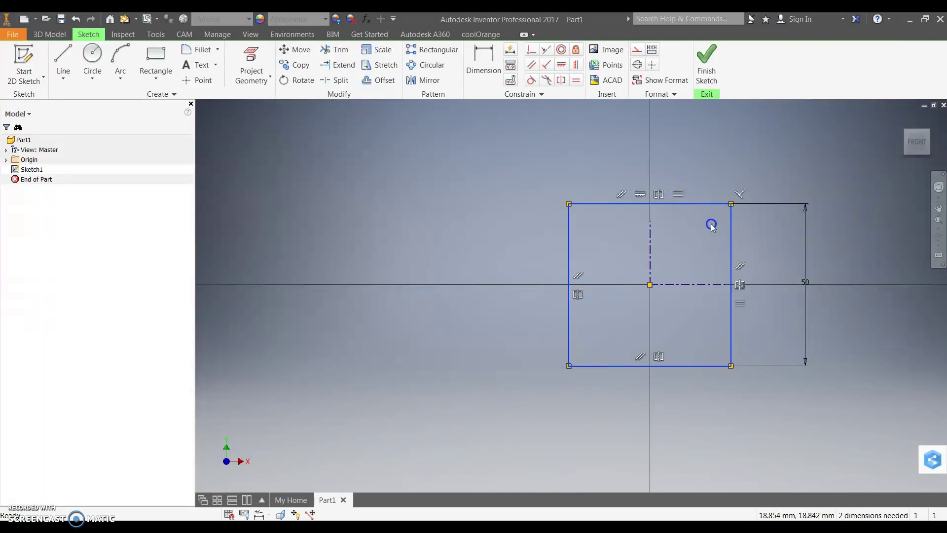
pyautogui.click(636, 51)
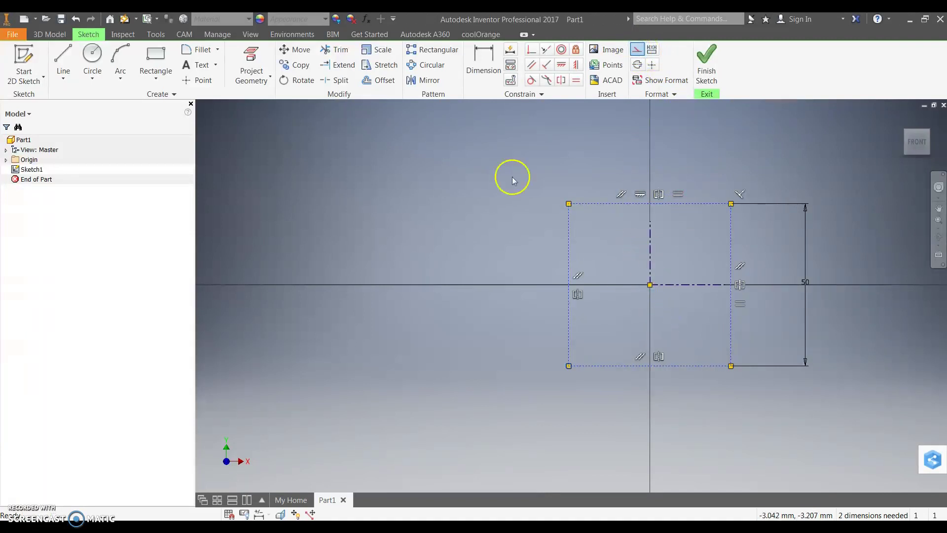
# Step: Draw a 12 mm diameter circle centred on the square's upper-left corner
pyautogui.click(92, 53)
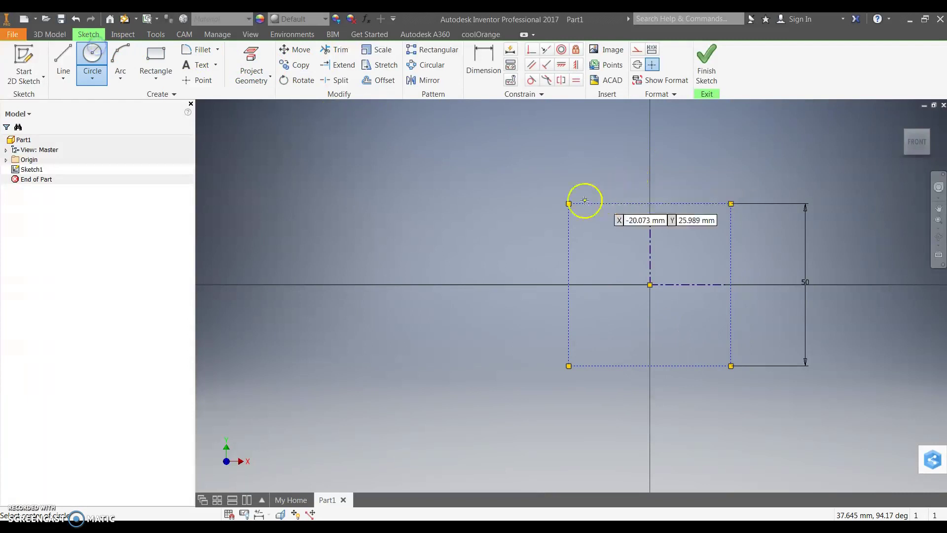
pyautogui.click(568, 203)
pyautogui.click(575, 177)
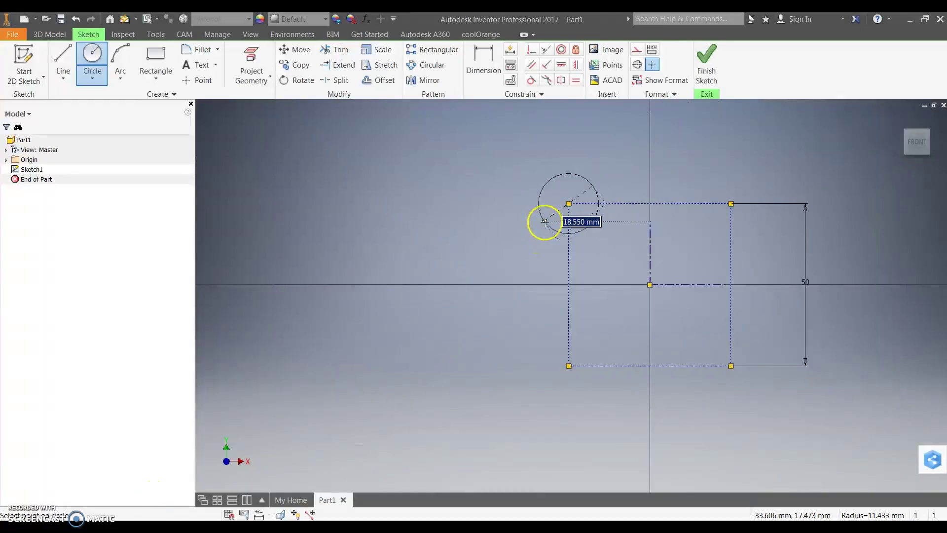
pyautogui.write('12')
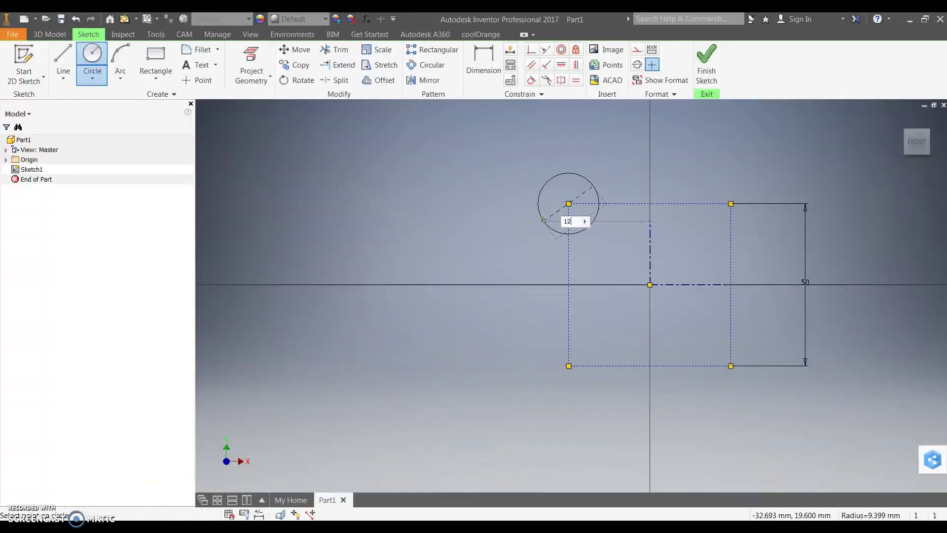
pyautogui.press('Return')
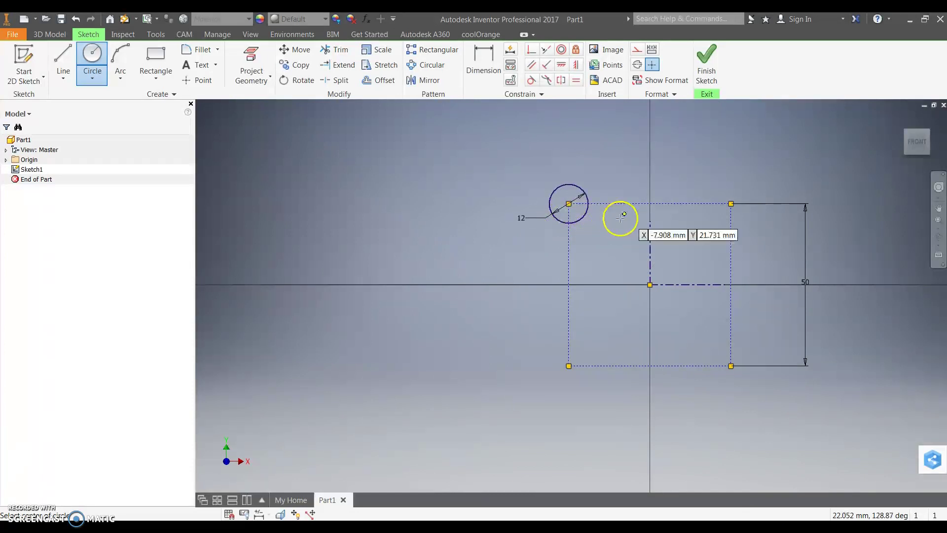
# Step: Draw a freehand circle of roughly similar size centred on each of the square's other three corners
pyautogui.click(731, 204)
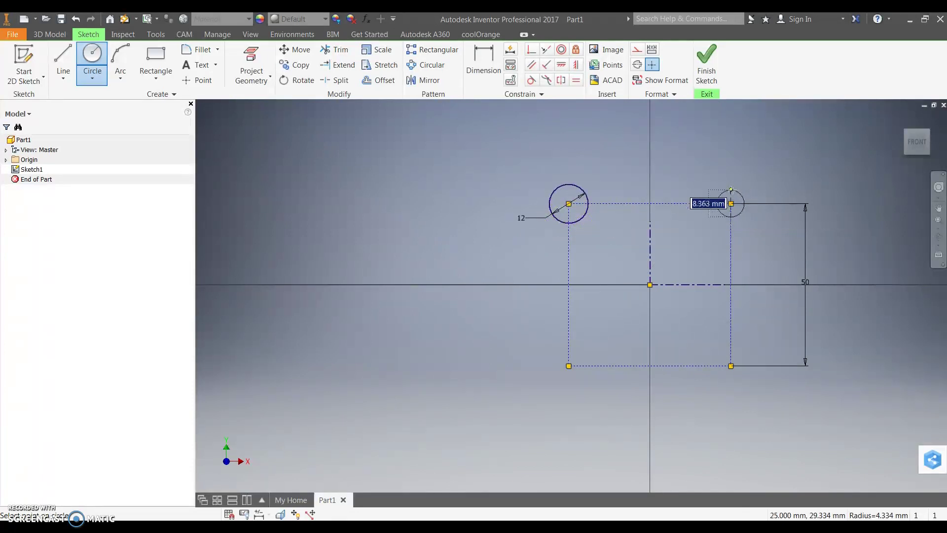
pyautogui.click(725, 186)
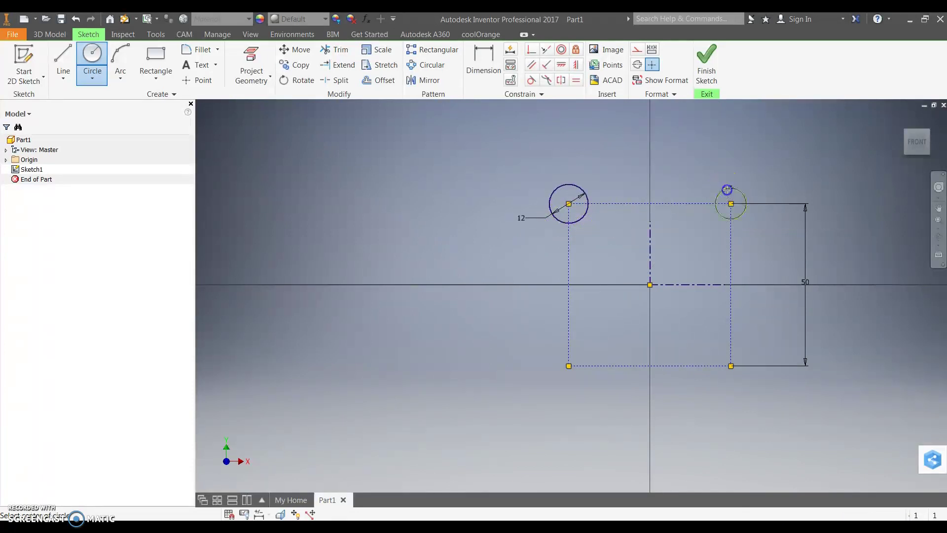
pyautogui.click(566, 366)
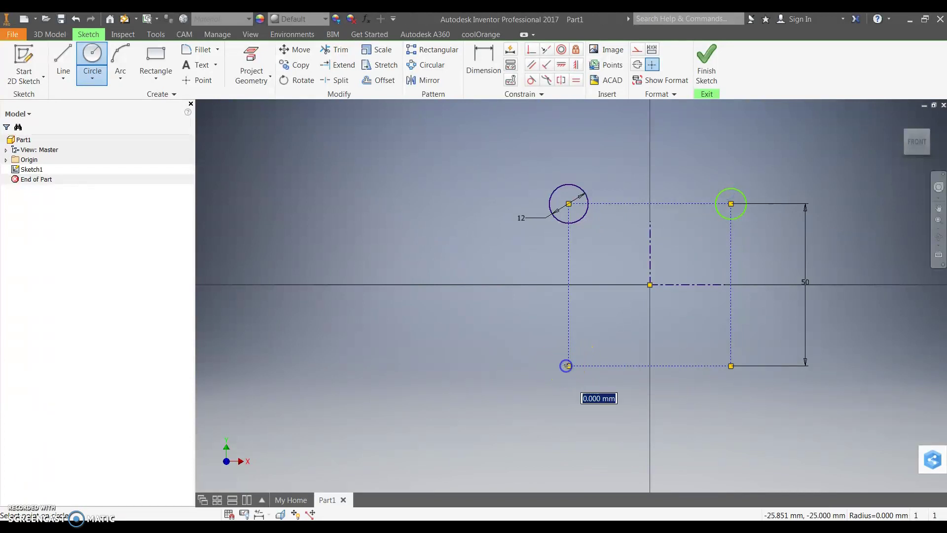
pyautogui.press('Escape')
pyautogui.click(92, 55)
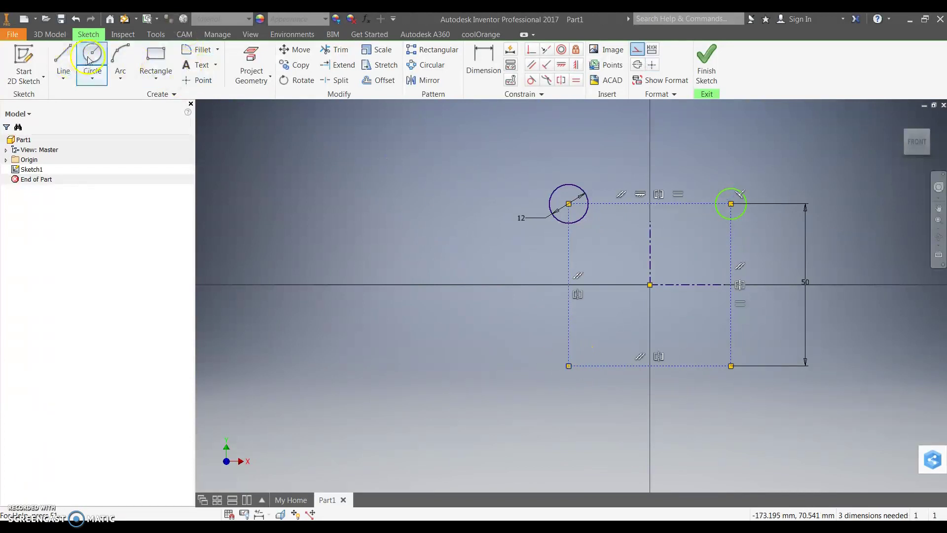
pyautogui.click(569, 366)
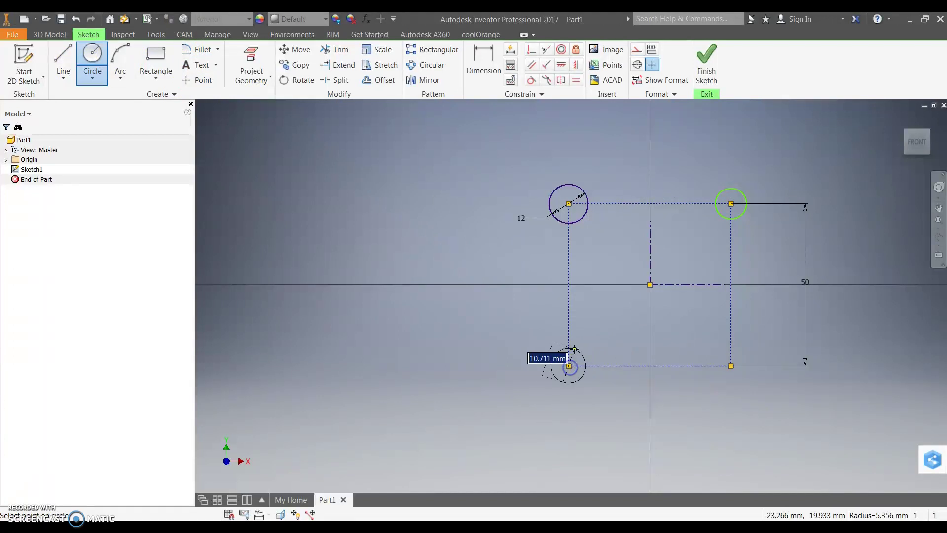
pyautogui.click(731, 365)
pyautogui.click(724, 351)
pyautogui.press('Escape')
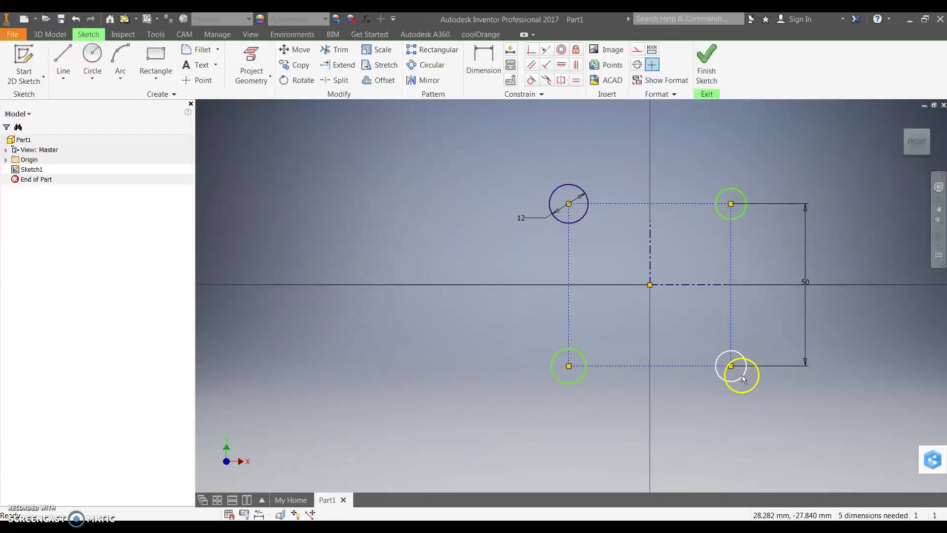
# Step: Apply equal constraints between the 12 mm circle and the circles on the other three corners
pyautogui.click(576, 80)
pyautogui.click(721, 194)
pyautogui.click(579, 219)
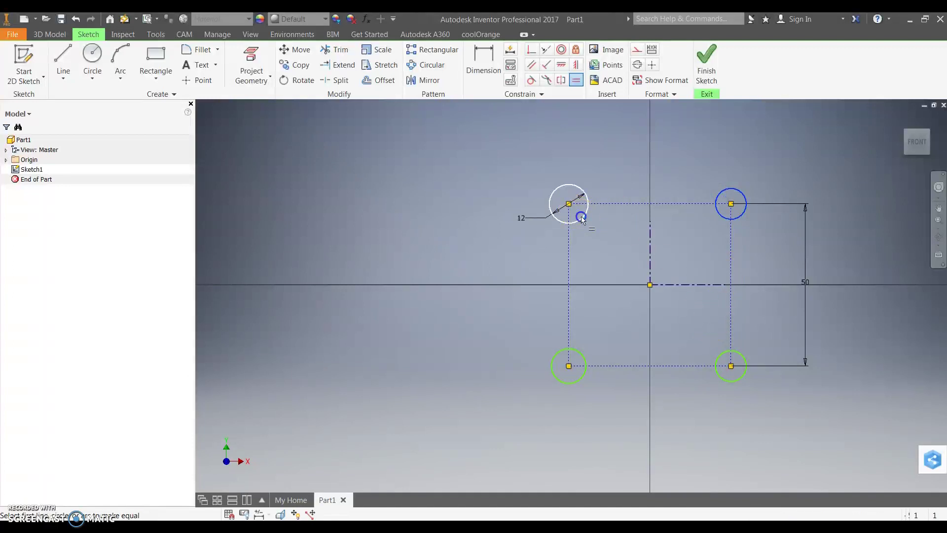
pyautogui.click(580, 222)
pyautogui.click(573, 348)
pyautogui.click(721, 355)
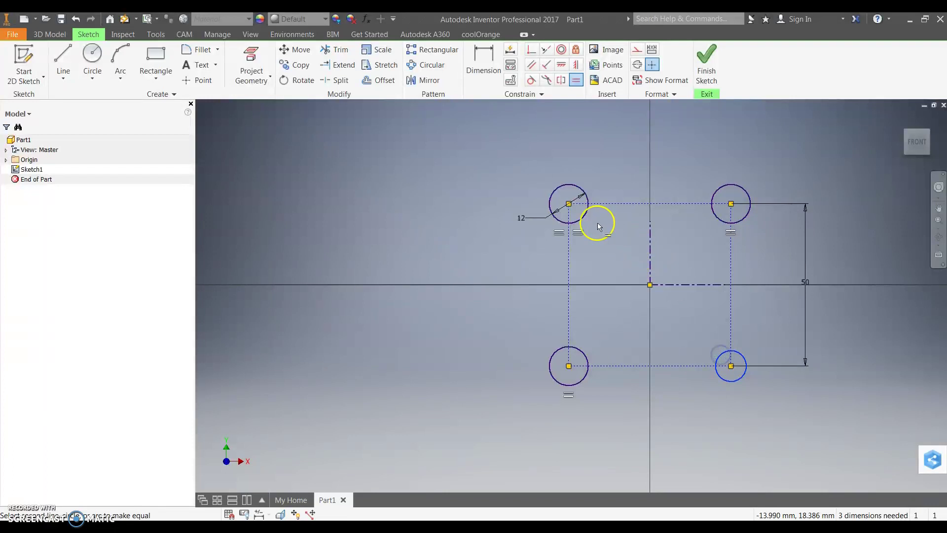
pyautogui.click(583, 218)
pyautogui.click(581, 82)
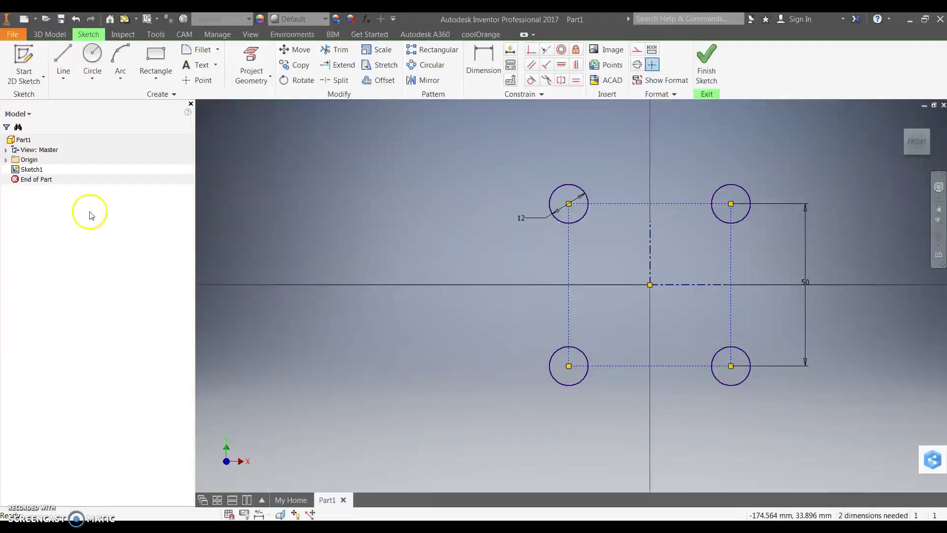
# Step: Draw a 20 mm diameter circle concentric with the 12 mm circle at the upper-left corner
pyautogui.click(92, 58)
pyautogui.click(568, 203)
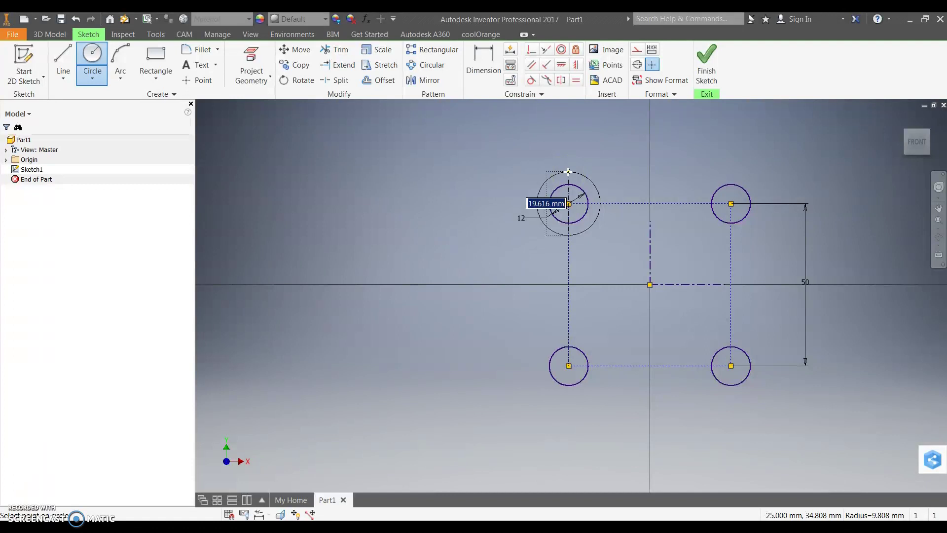
pyautogui.write('20')
pyautogui.press('Return')
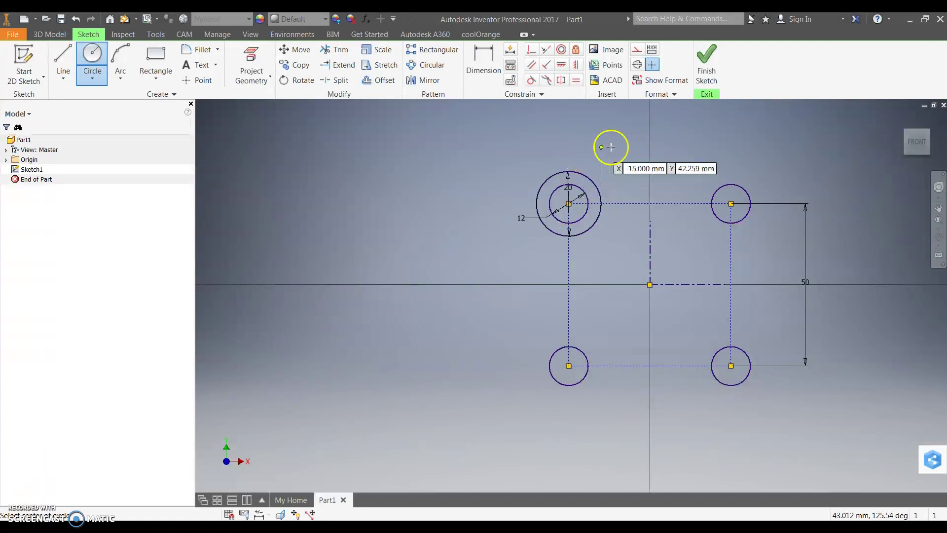
# Step: Try a dimensioned 20 mm circle on the square's upper-right corner and delete it
pyautogui.click(730, 203)
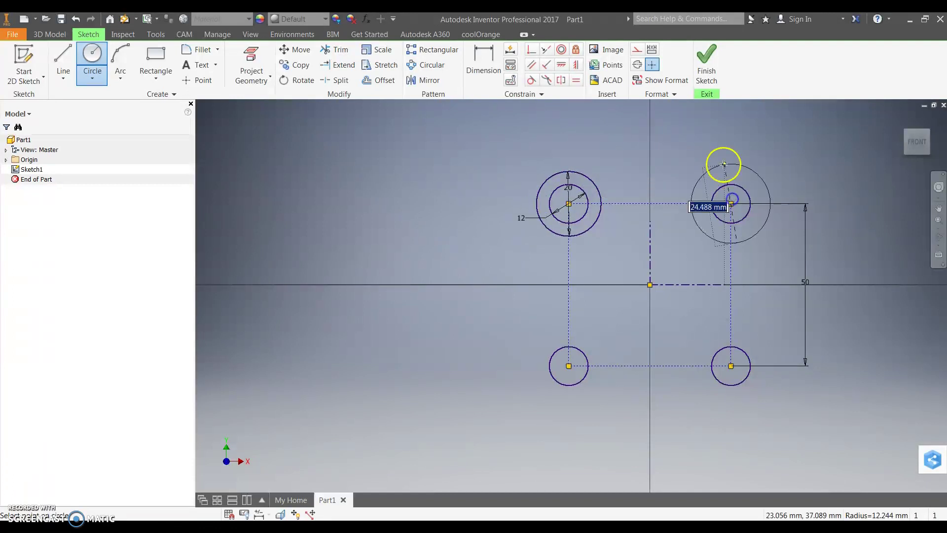
pyautogui.write('20')
pyautogui.press('Return')
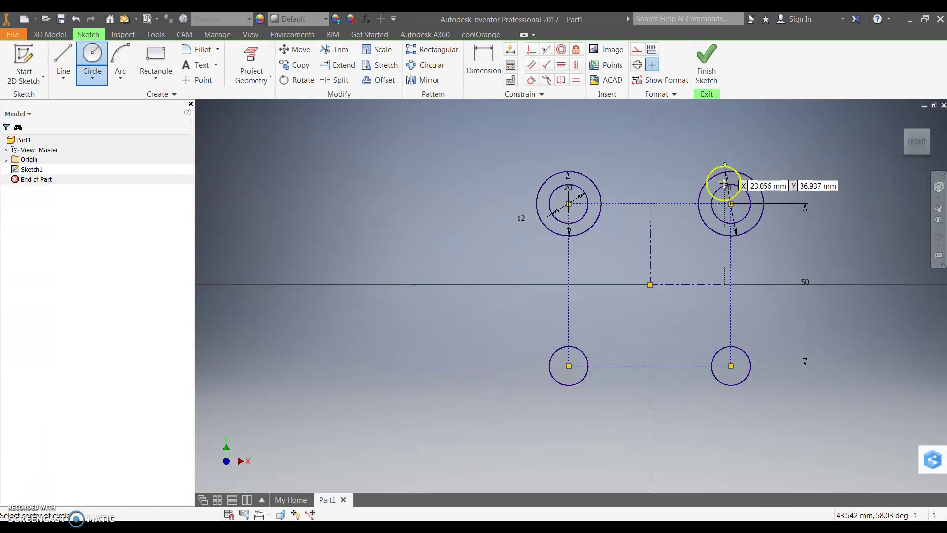
pyautogui.press('Escape')
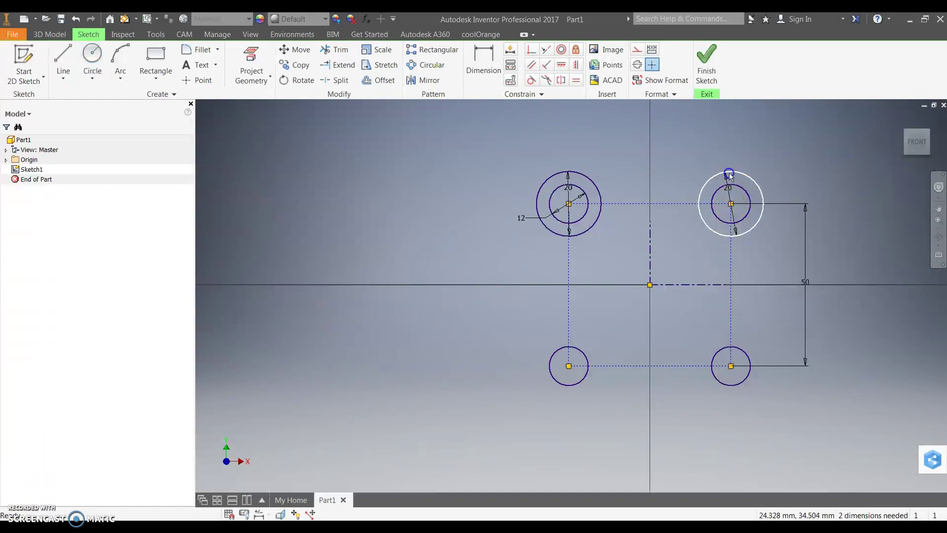
pyautogui.press('Delete')
# Step: Draw a larger undimensioned circle around the small circle at each of the other three corners
pyautogui.click(93, 59)
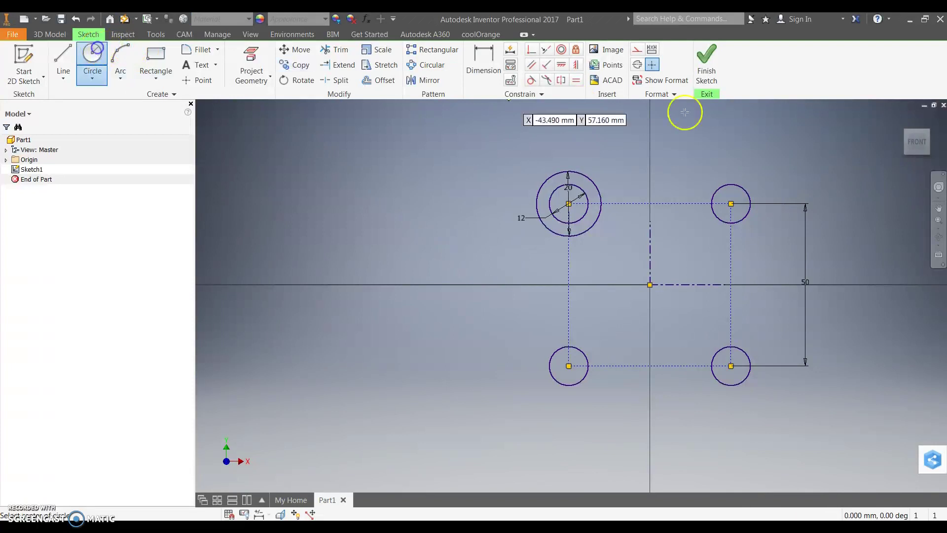
pyautogui.click(730, 203)
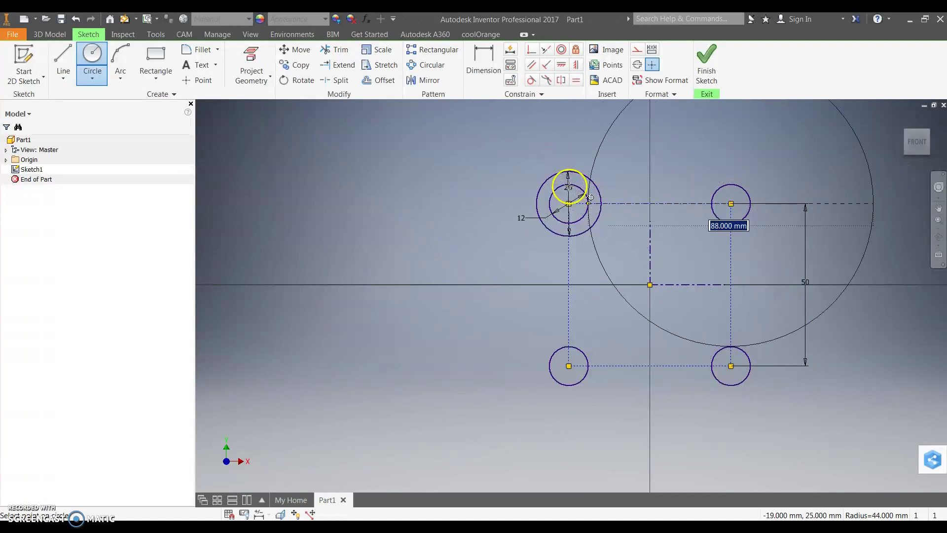
pyautogui.click(719, 176)
pyautogui.click(731, 365)
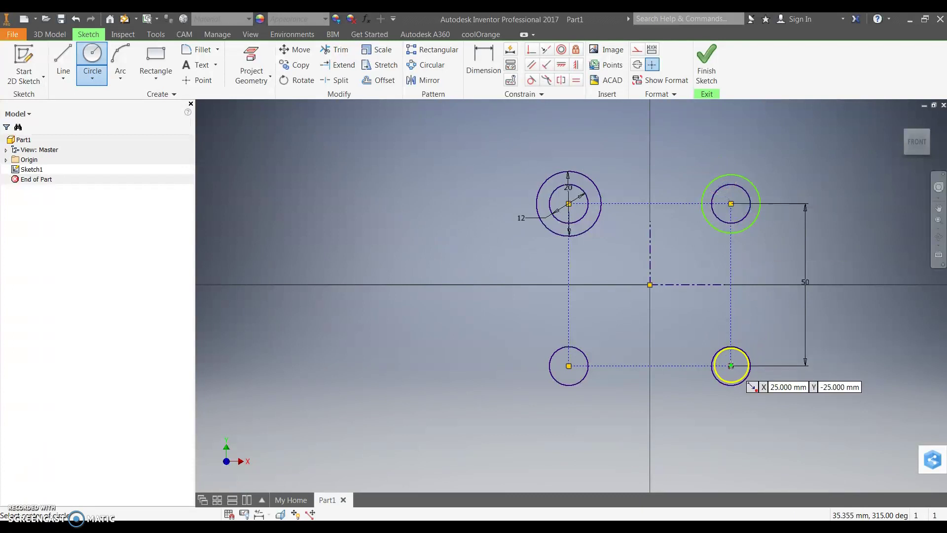
pyautogui.click(756, 343)
pyautogui.click(569, 366)
pyautogui.click(546, 376)
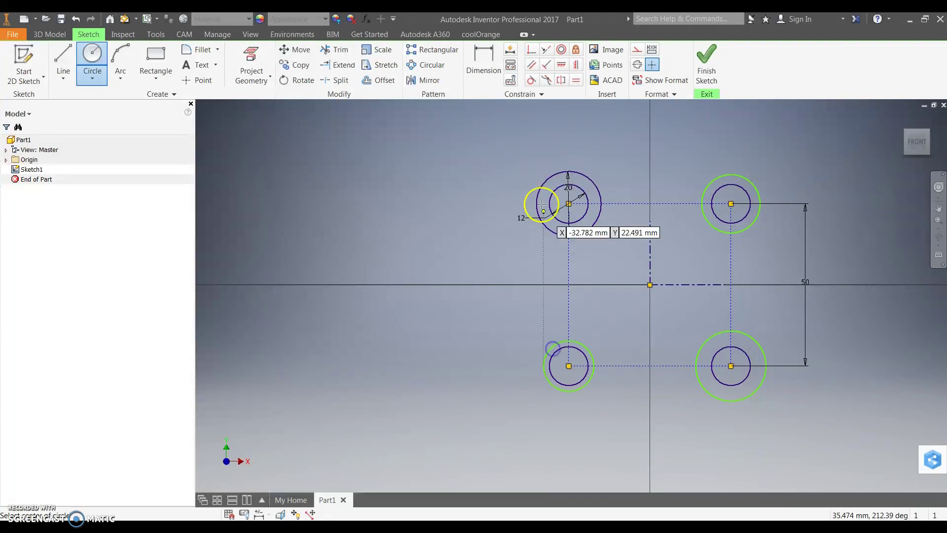
# Step: Apply equal constraints between the 20 mm outer circle and the other three outer circles
pyautogui.click(576, 79)
pyautogui.click(590, 224)
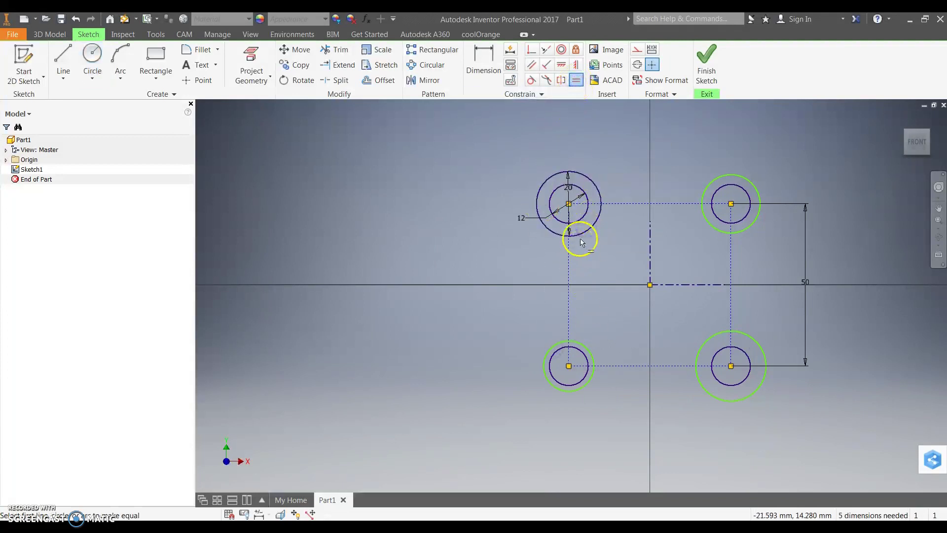
pyautogui.click(586, 351)
pyautogui.click(590, 224)
pyautogui.click(707, 224)
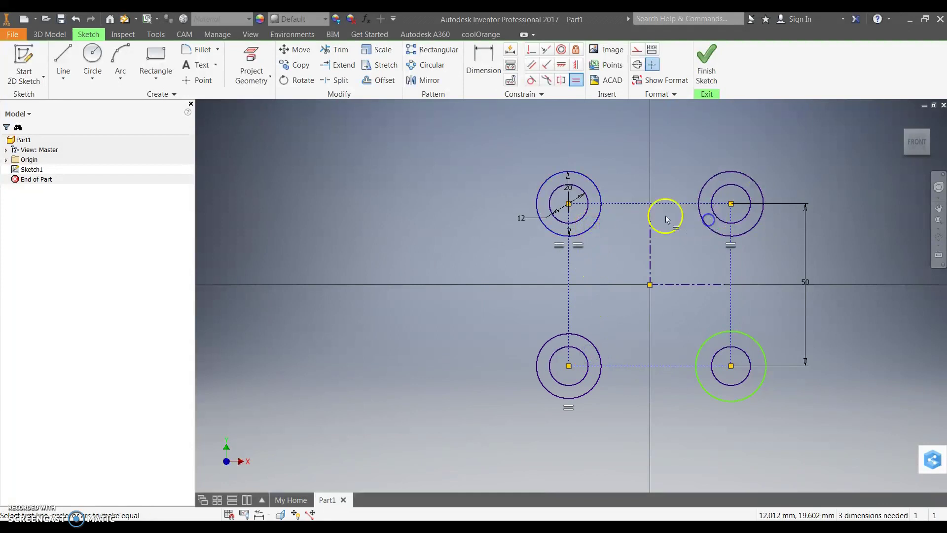
pyautogui.click(600, 216)
pyautogui.click(696, 346)
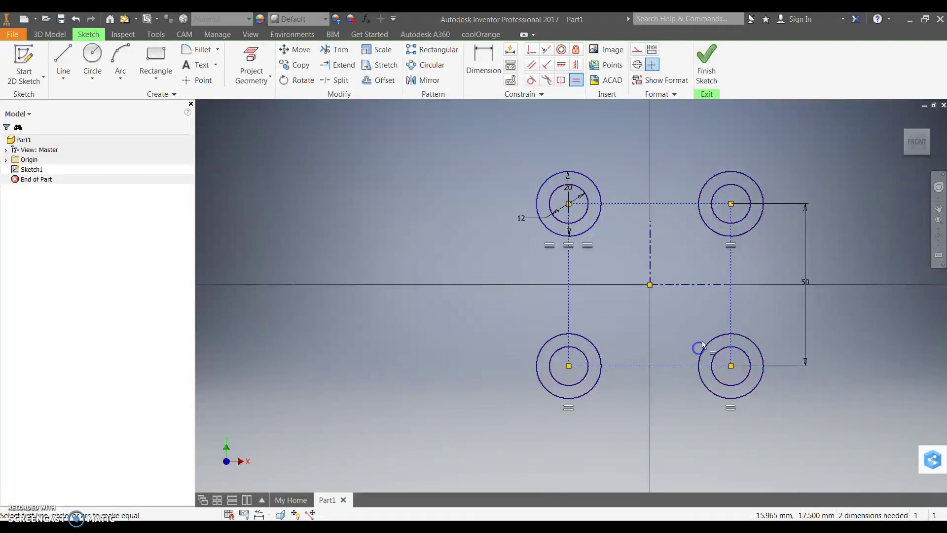
pyautogui.press('Escape')
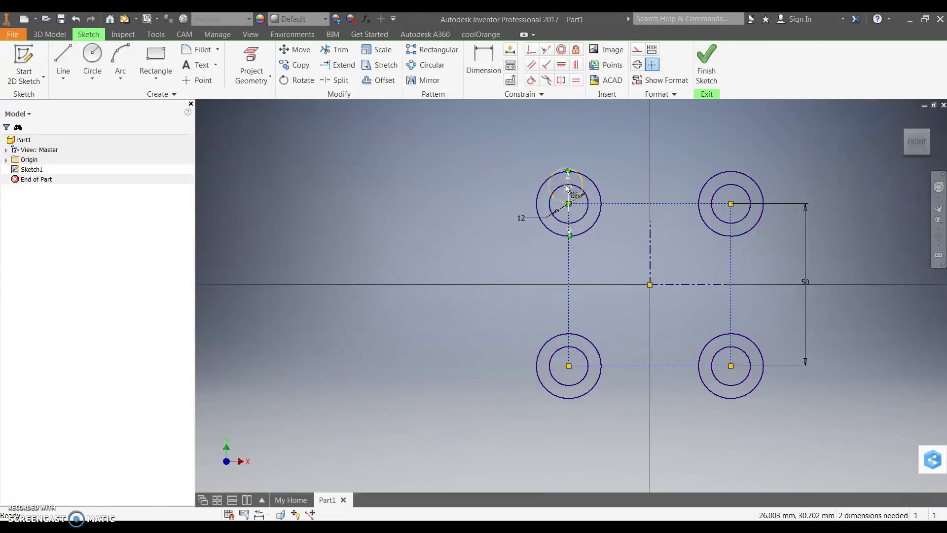
# Step: Set the outer circle's diameter at the upper-left corner to 19 mm
pyautogui.click(568, 189)
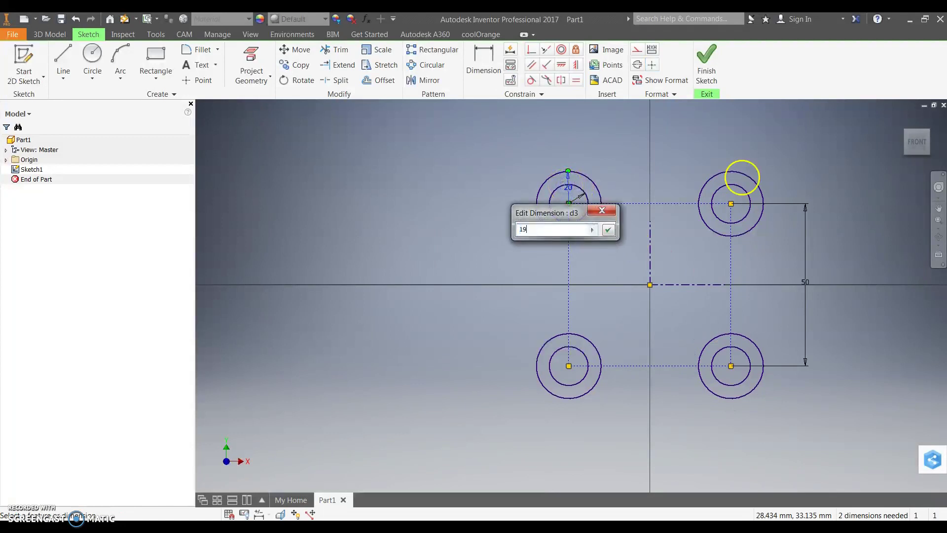
pyautogui.write('19')
pyautogui.press('Return')
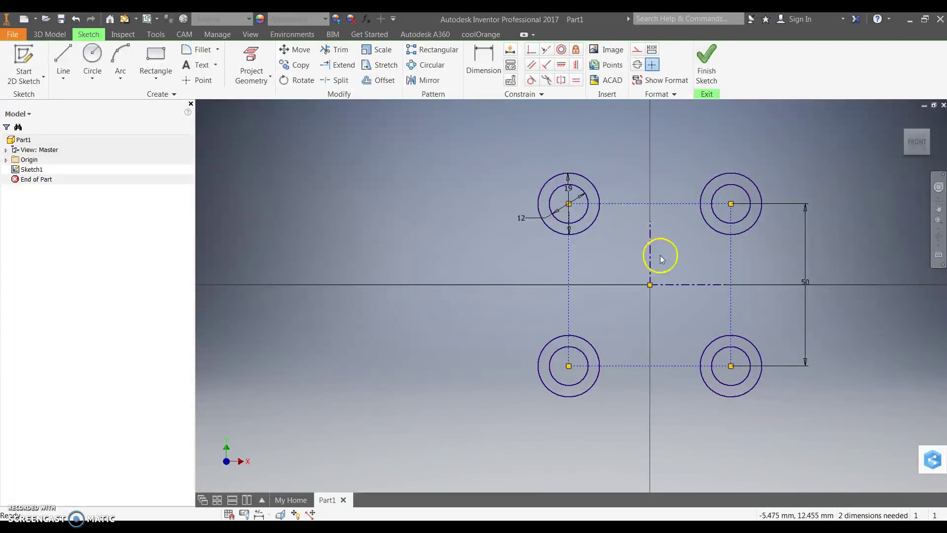
# Step: Set the construction square's side length to 40 mm and check the reference photo before returning to Inventor
pyautogui.click(807, 288)
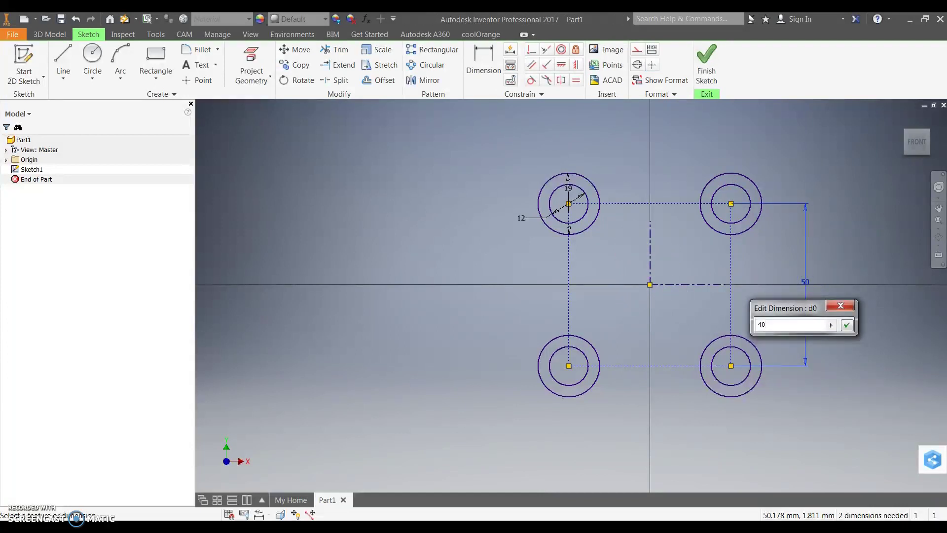
pyautogui.write('40')
pyautogui.press('Return')
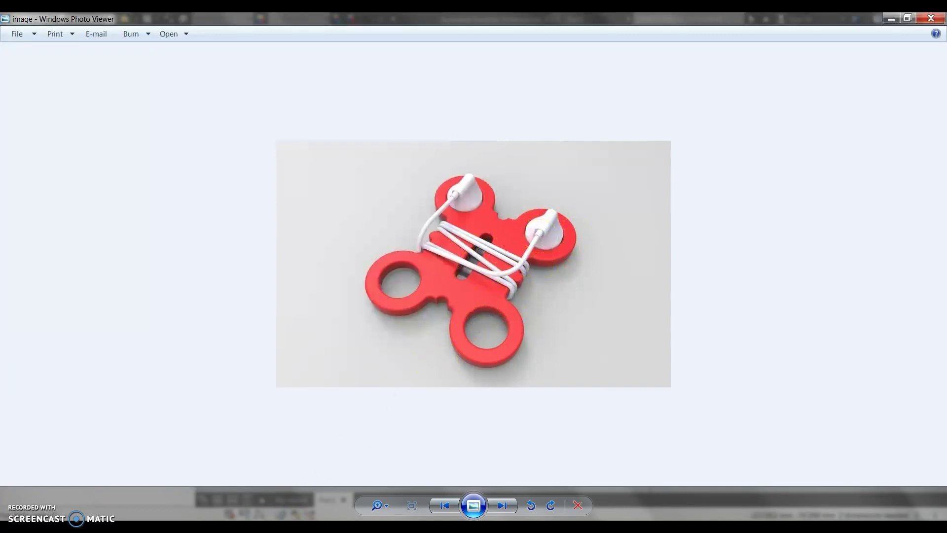
pyautogui.hotkey('alt', 'Tab')
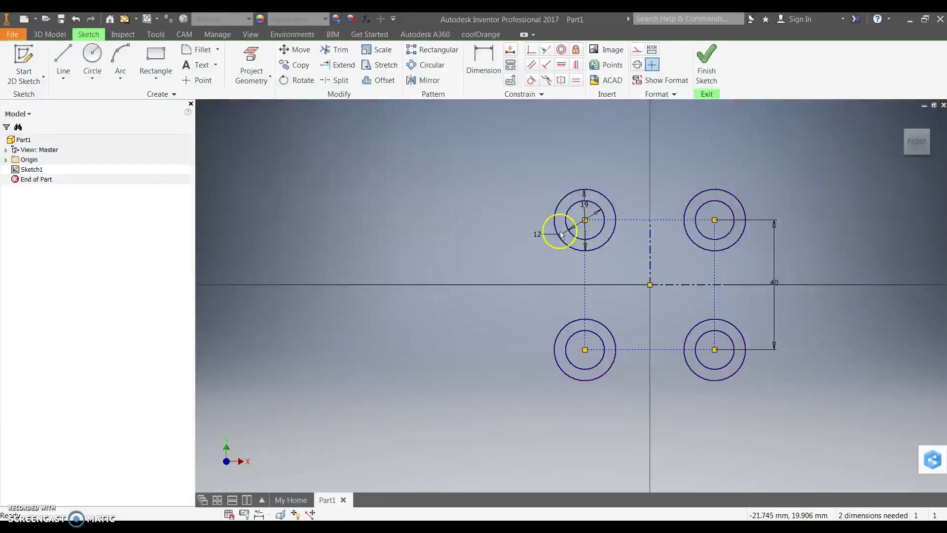
# Step: Try deleting all constraints on the construction square's upper side and moving that side, and undo both changes
pyautogui.rightClick(665, 219)
pyautogui.click(666, 220)
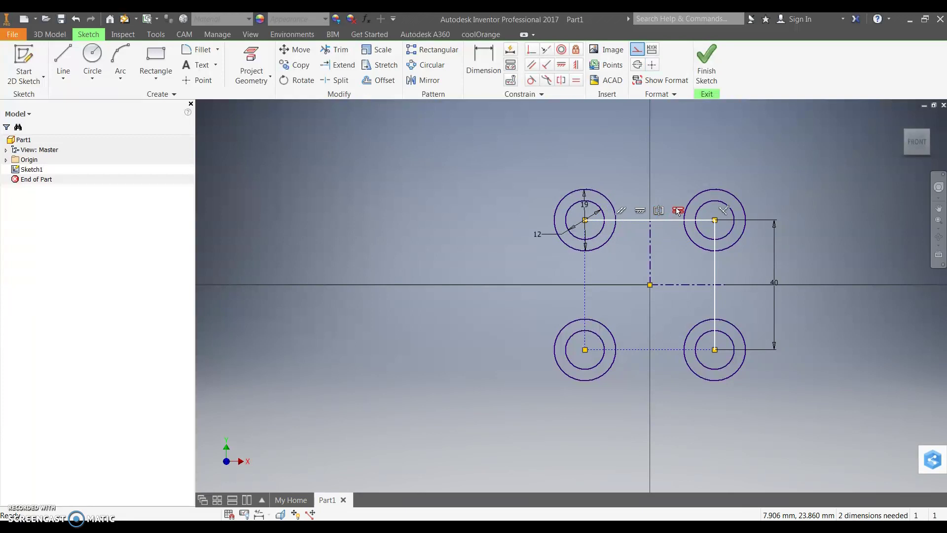
pyautogui.rightClick(677, 211)
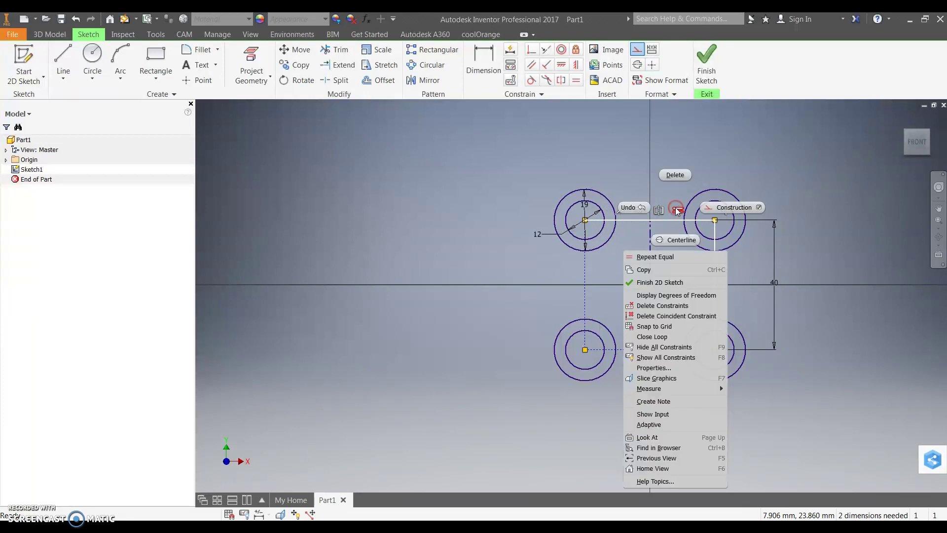
pyautogui.click(666, 309)
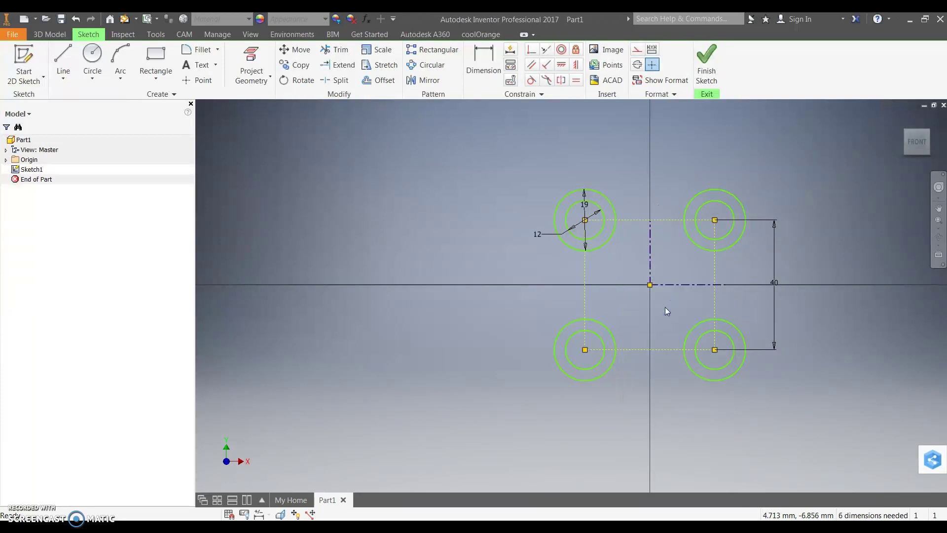
pyautogui.moveTo(662, 220); pyautogui.dragTo(659, 194)
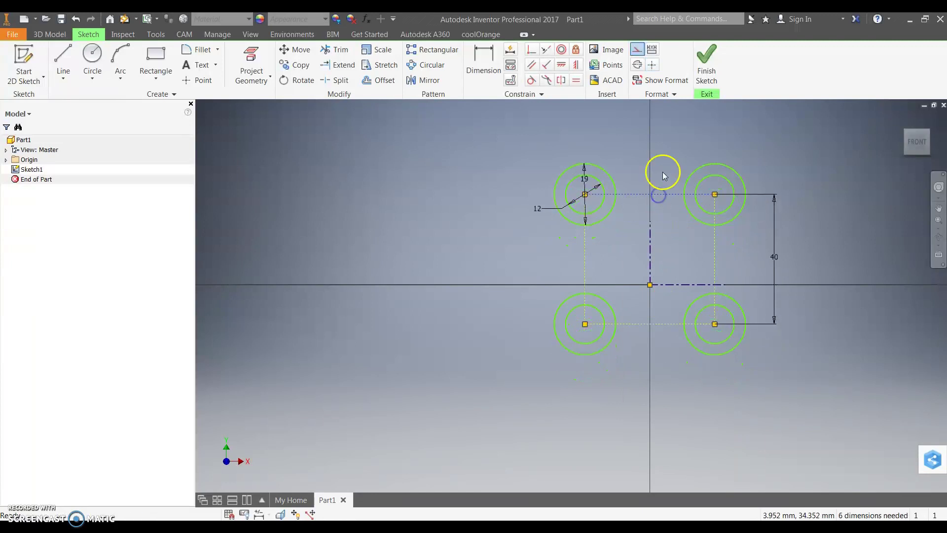
pyautogui.hotkey('ctrl', 'z')
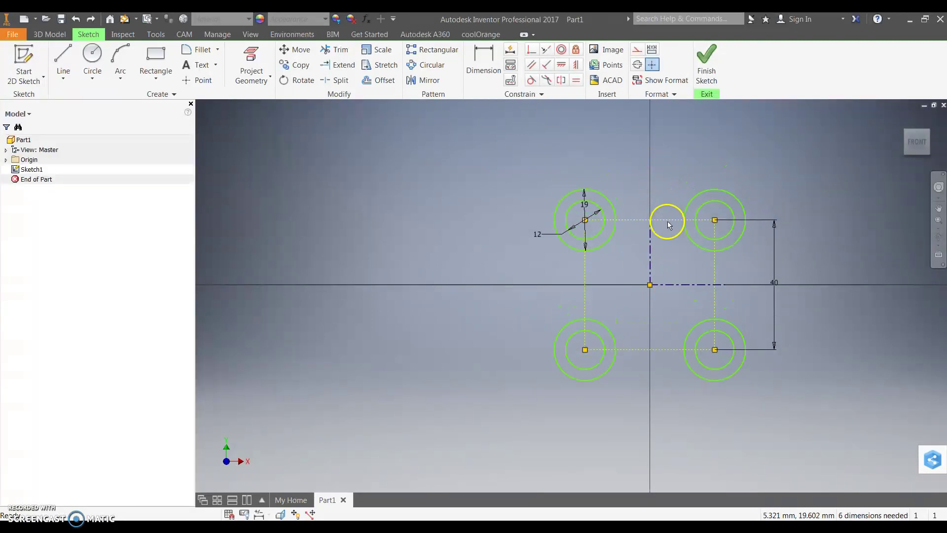
pyautogui.hotkey('ctrl', 'z')
# Step: Delete only the equal constraint between the construction square's upper and right sides
pyautogui.click(668, 221)
pyautogui.rightClick(681, 212)
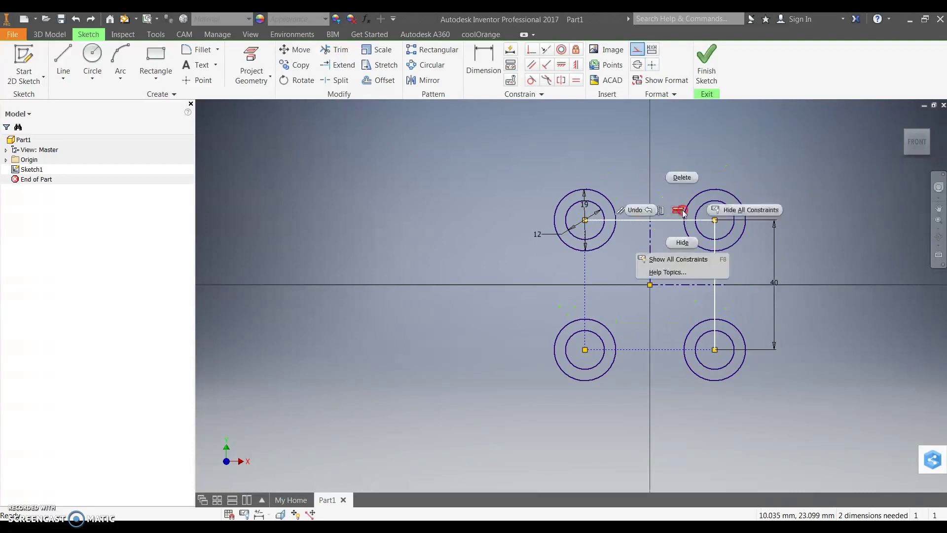
pyautogui.click(662, 194)
pyautogui.click(682, 178)
pyautogui.click(675, 221)
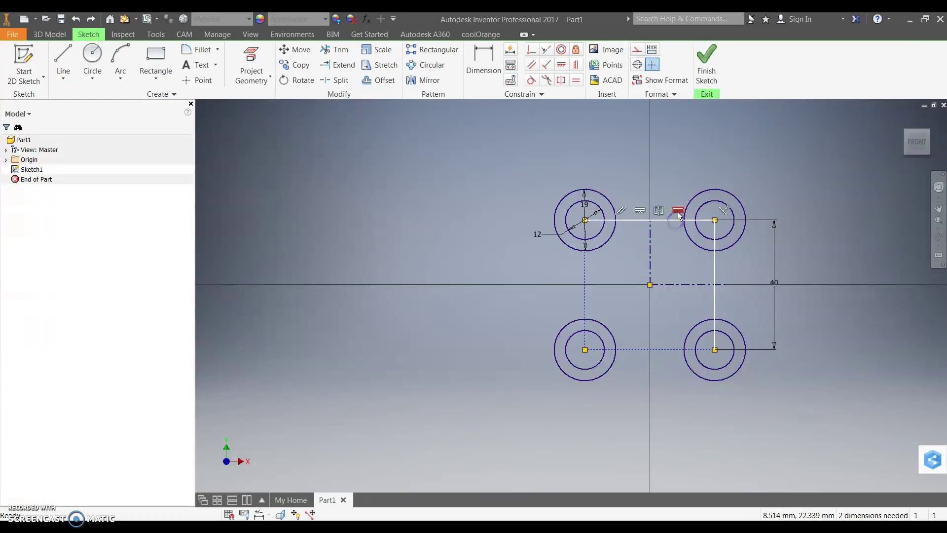
pyautogui.click(678, 211)
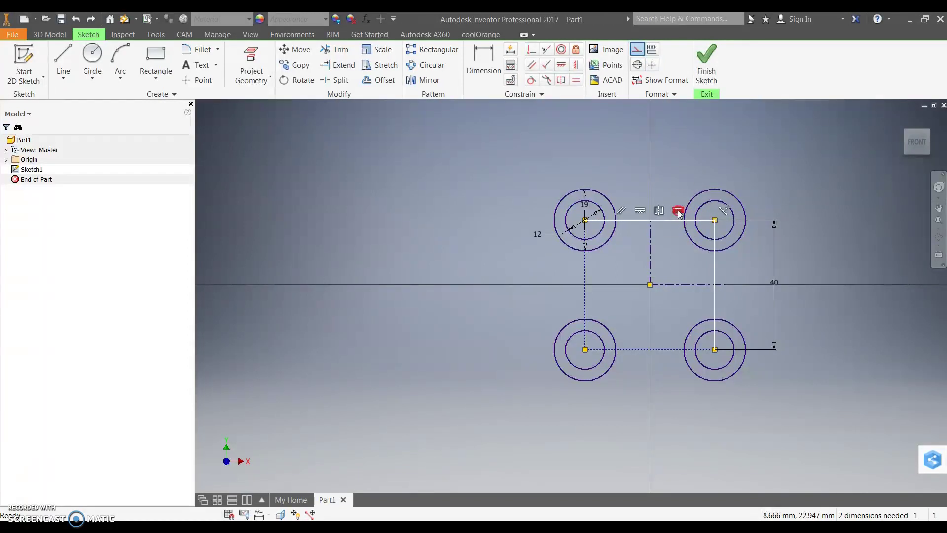
pyautogui.rightClick(678, 213)
pyautogui.click(672, 176)
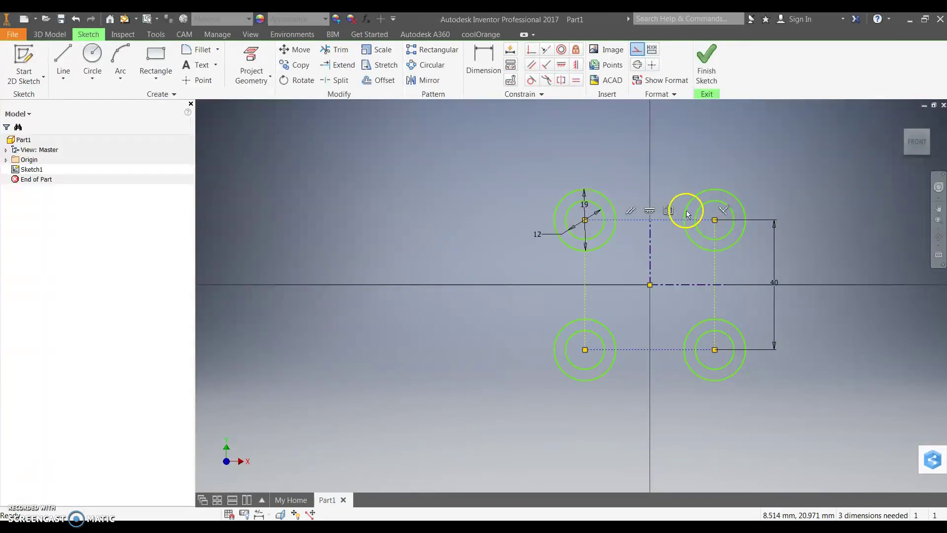
# Step: Add a 40 mm horizontal dimension to the upper construction side, placed above the circles
pyautogui.click(483, 64)
pyautogui.click(665, 219)
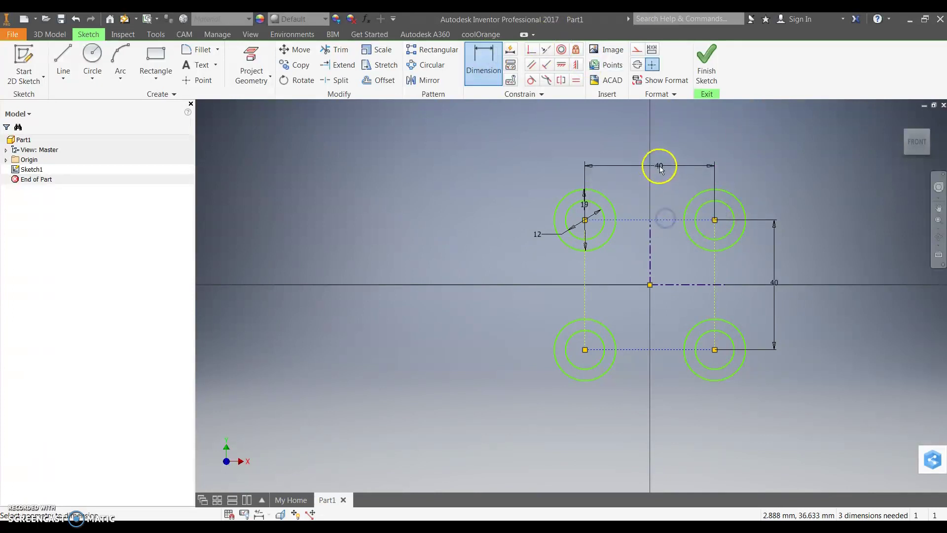
pyautogui.click(661, 169)
pyautogui.click(701, 209)
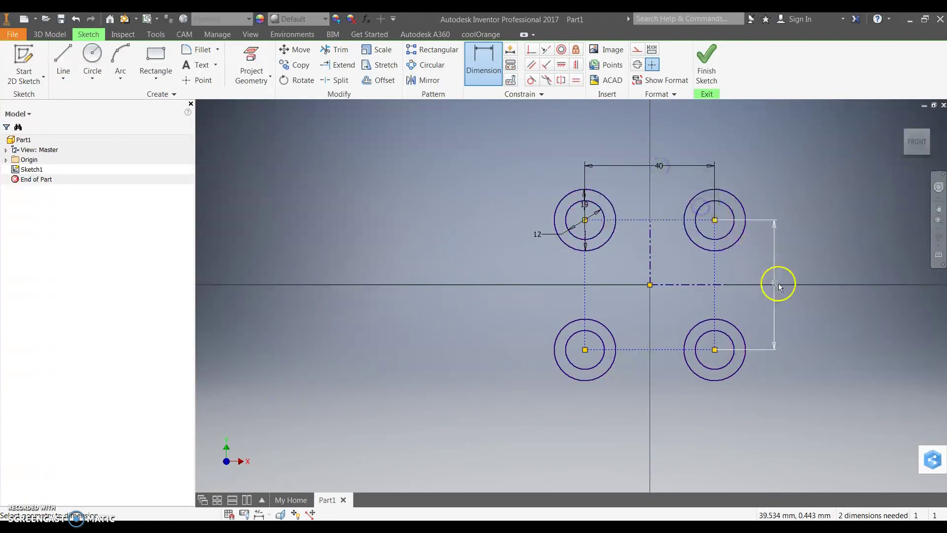
# Step: Set the vertical dimension of the construction rectangle to 50 mm
pyautogui.click(777, 283)
pyautogui.click(756, 327)
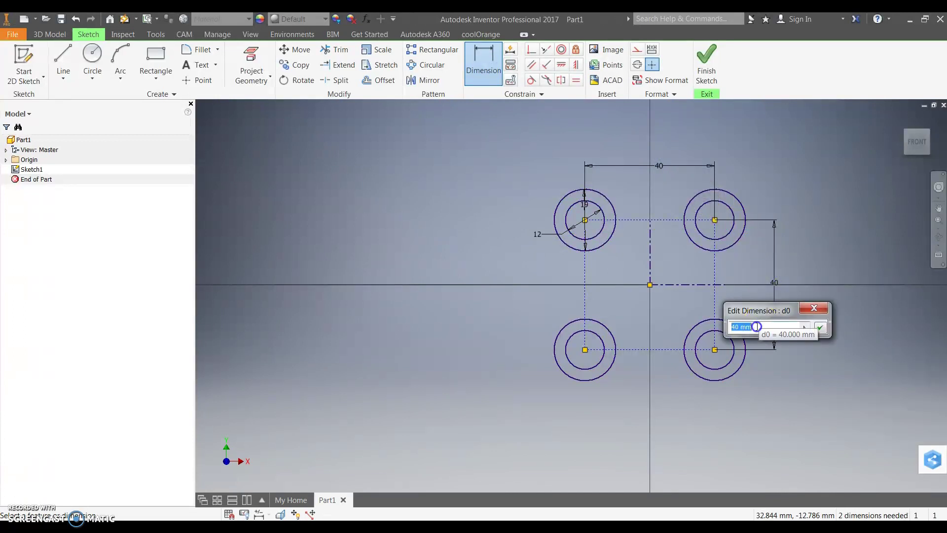
pyautogui.press('Return')
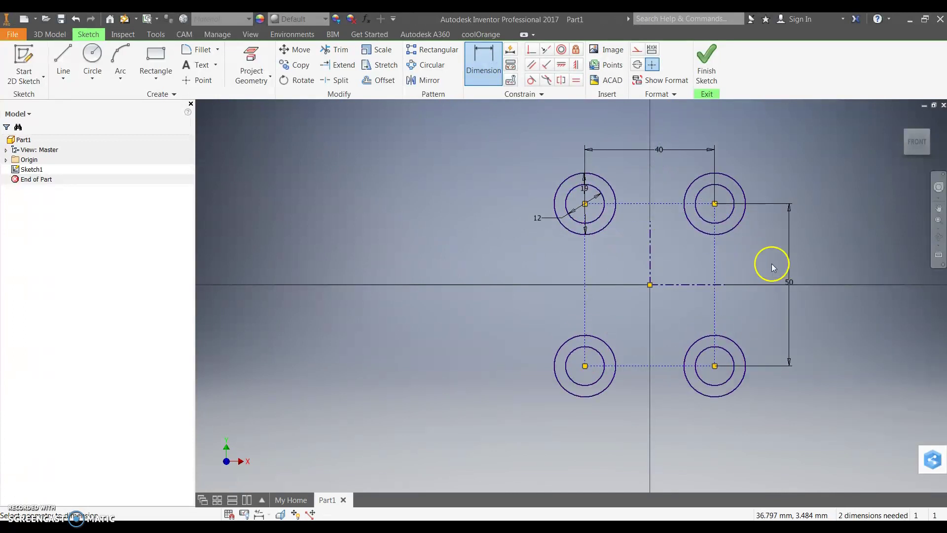
pyautogui.moveTo(714, 266)
pyautogui.mouseDown(button='middle')
pyautogui.moveTo(644, 268)
pyautogui.moveTo(621, 282)
pyautogui.mouseUp(button='middle')
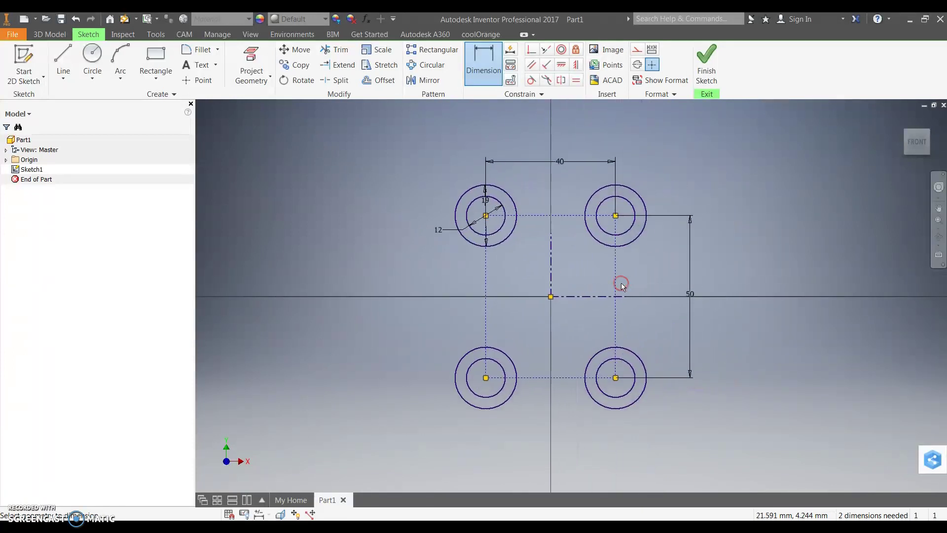